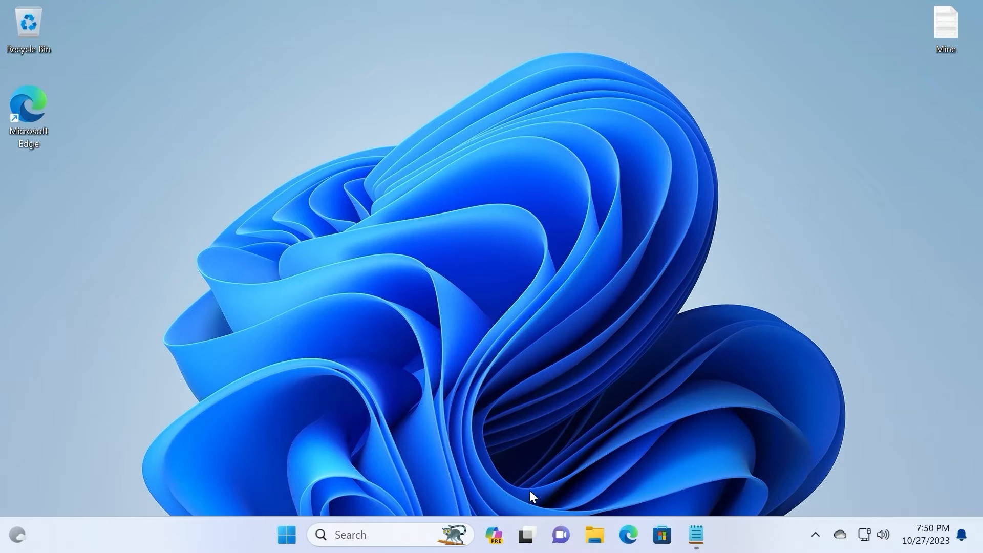
{"action": "left_click", "coordinate": [495, 534]}
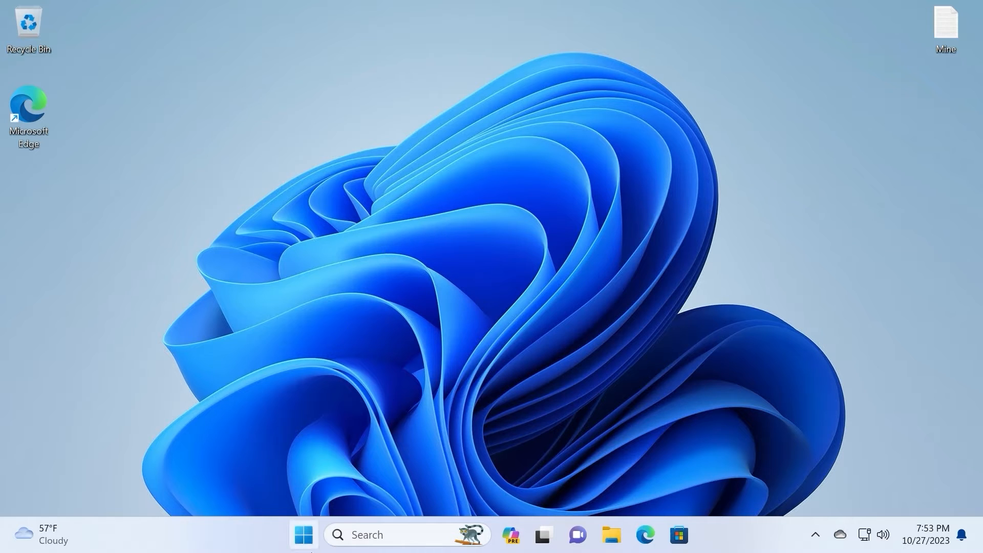
Turn off the Copilot (preview) taskbar item in the Taskbar personalization settings.
{"action": "left_click", "coordinate": [304, 535]}
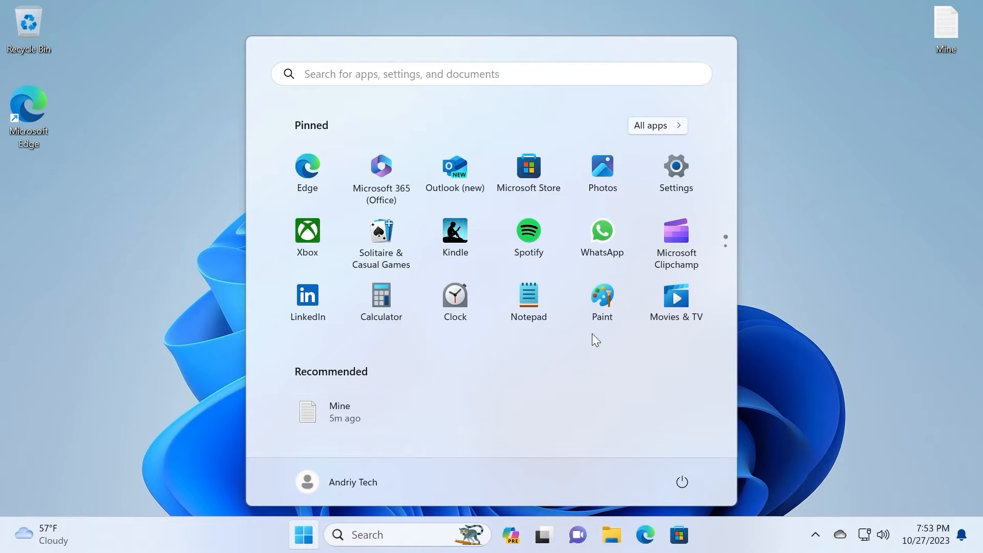
{"action": "left_click", "coordinate": [674, 185]}
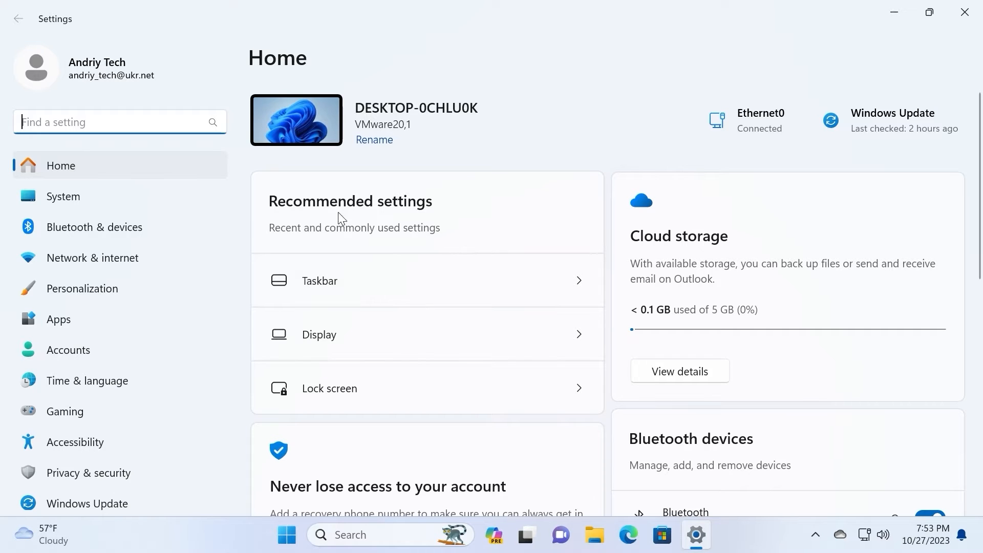
{"action": "left_click", "coordinate": [133, 288]}
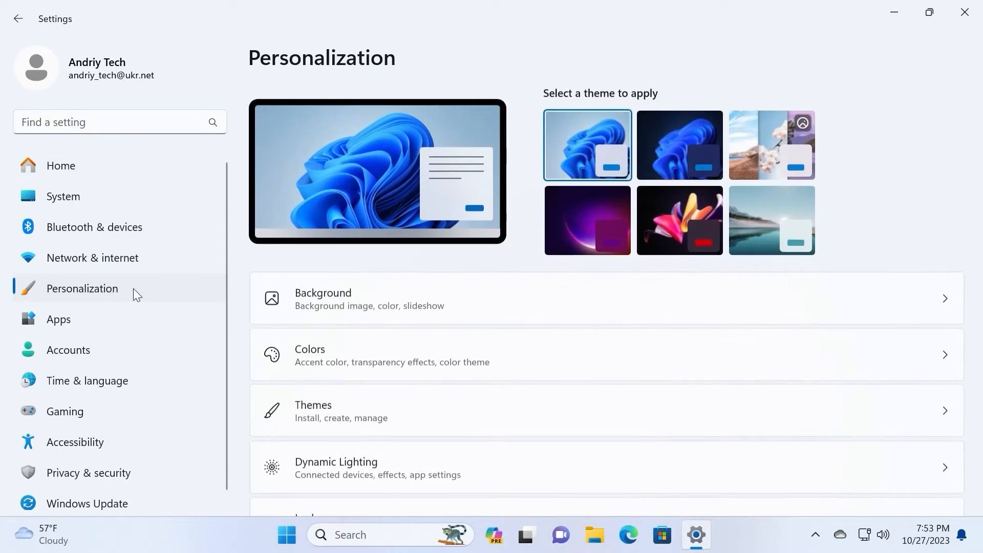
{"action": "scroll", "coordinate": [567, 281], "scroll_direction": "down", "scroll_amount": 3}
{"action": "scroll", "coordinate": [570, 287], "scroll_direction": "down", "scroll_amount": 3}
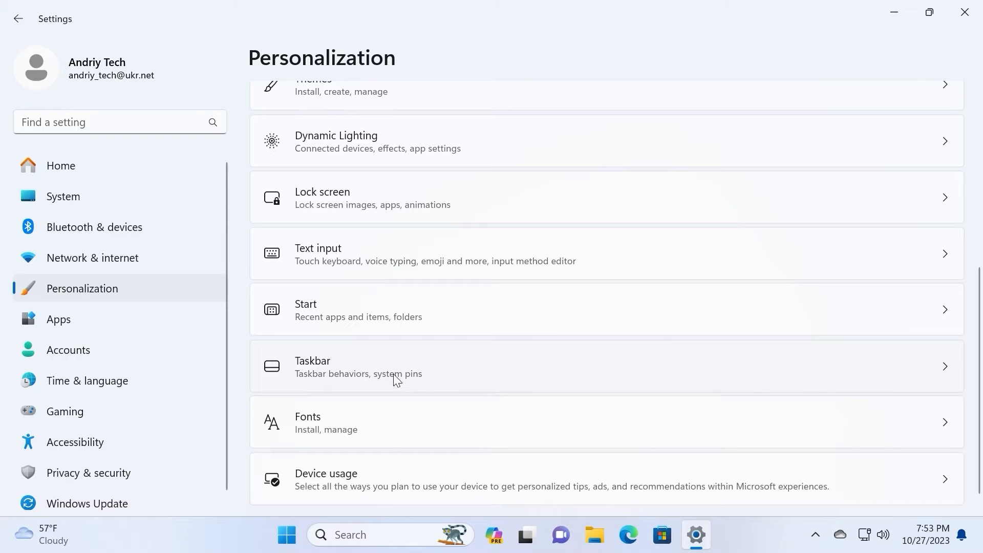
{"action": "left_click", "coordinate": [433, 370]}
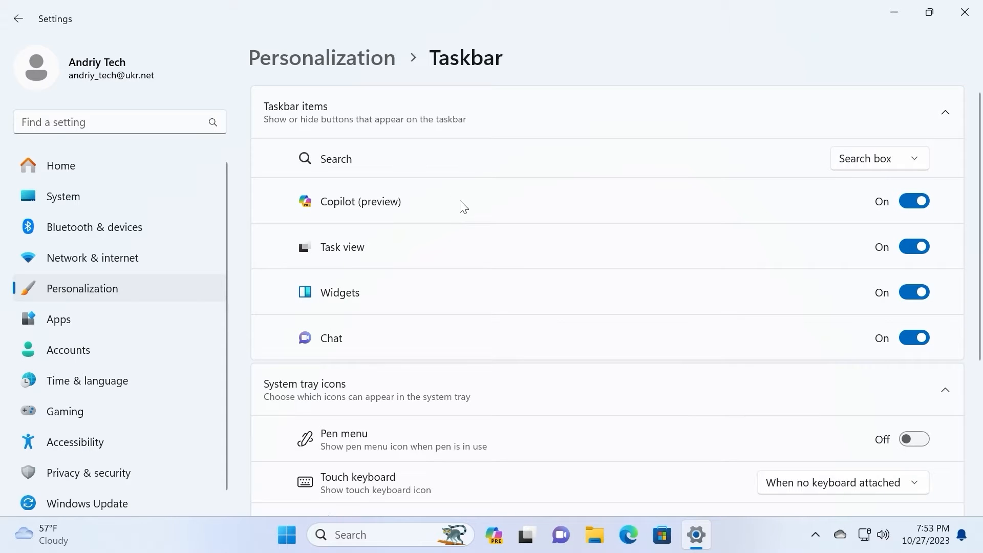
{"action": "left_click", "coordinate": [909, 202]}
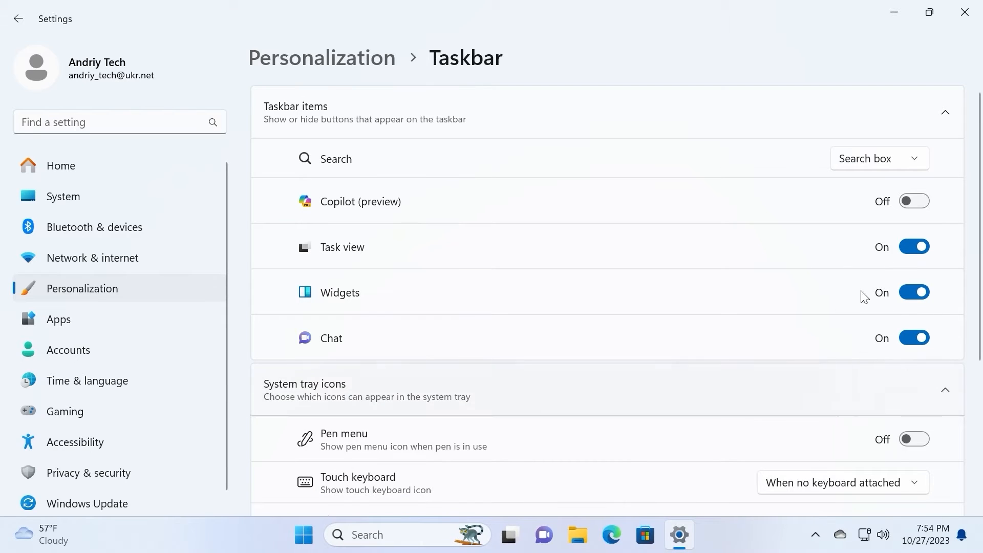
Turn the Copilot (preview) taskbar item back on and close Settings.
{"action": "left_click", "coordinate": [915, 201]}
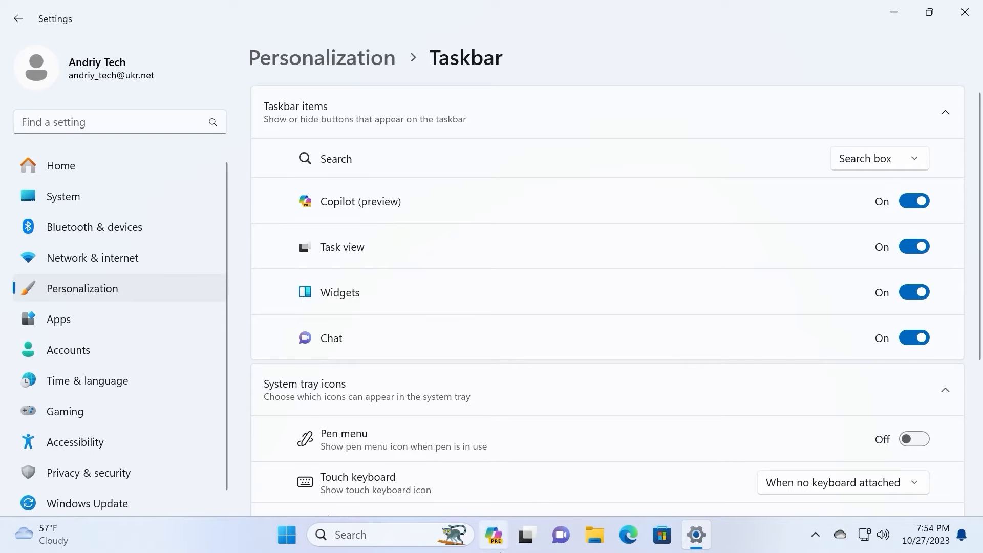
{"action": "left_click", "coordinate": [965, 14]}
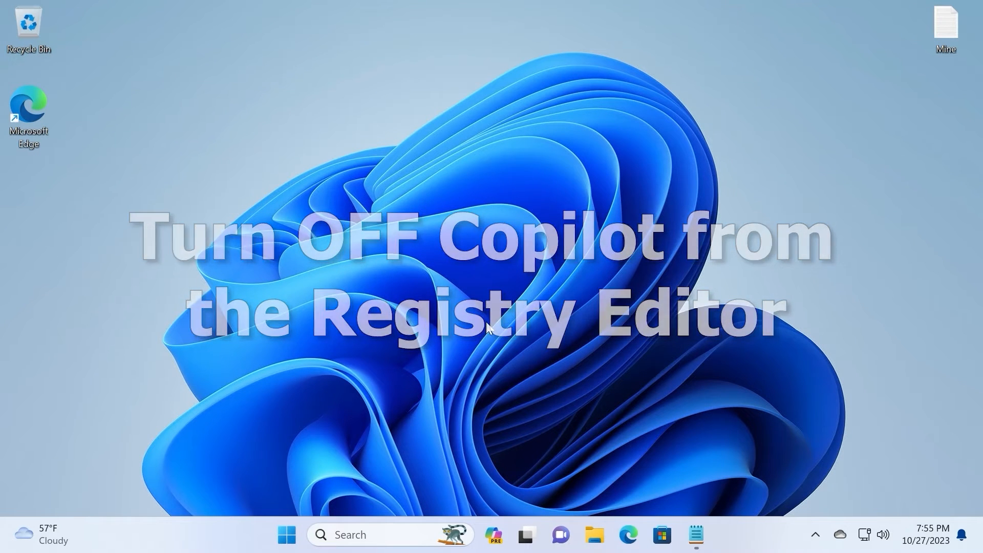
Search Windows for regedit, run Registry Editor as administrator with the elevation allowed, and maximize its window.
{"action": "left_click", "coordinate": [362, 536]}
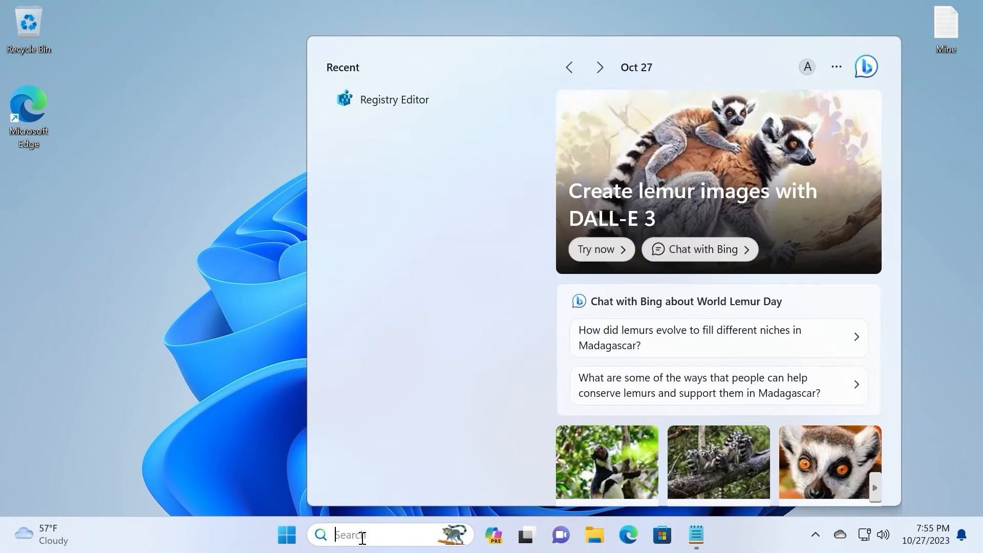
{"action": "type", "text": "re"}
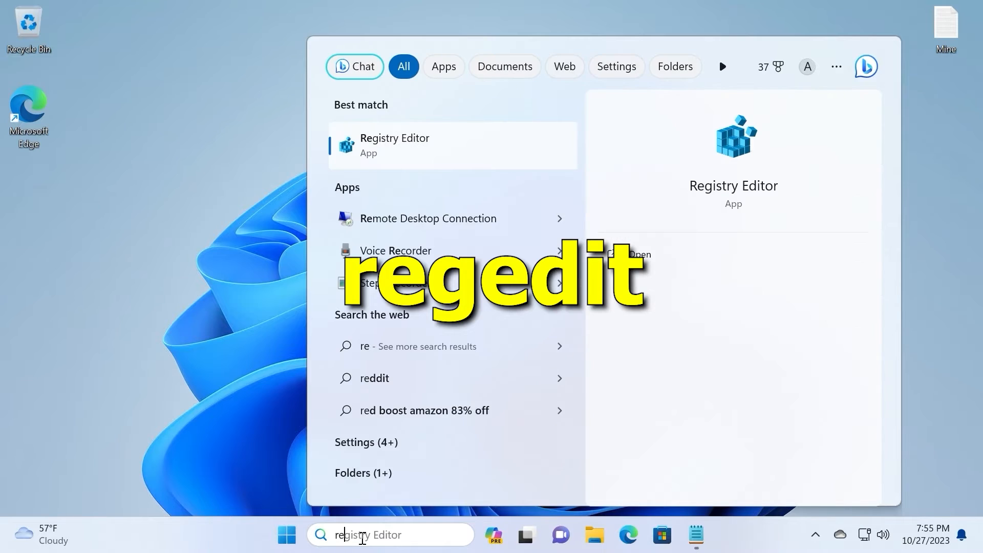
{"action": "type", "text": "gedit"}
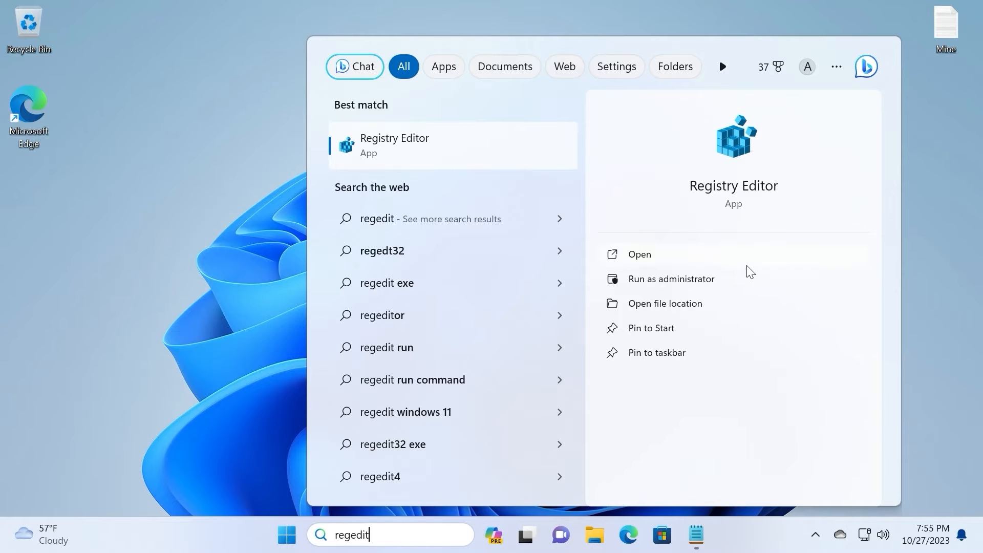
{"action": "left_click", "coordinate": [681, 283]}
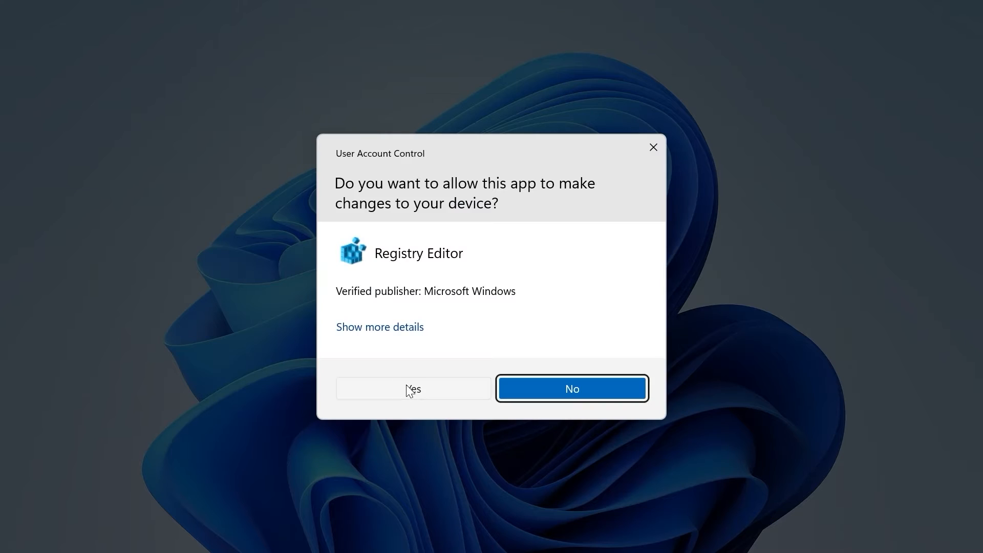
{"action": "left_click", "coordinate": [407, 389]}
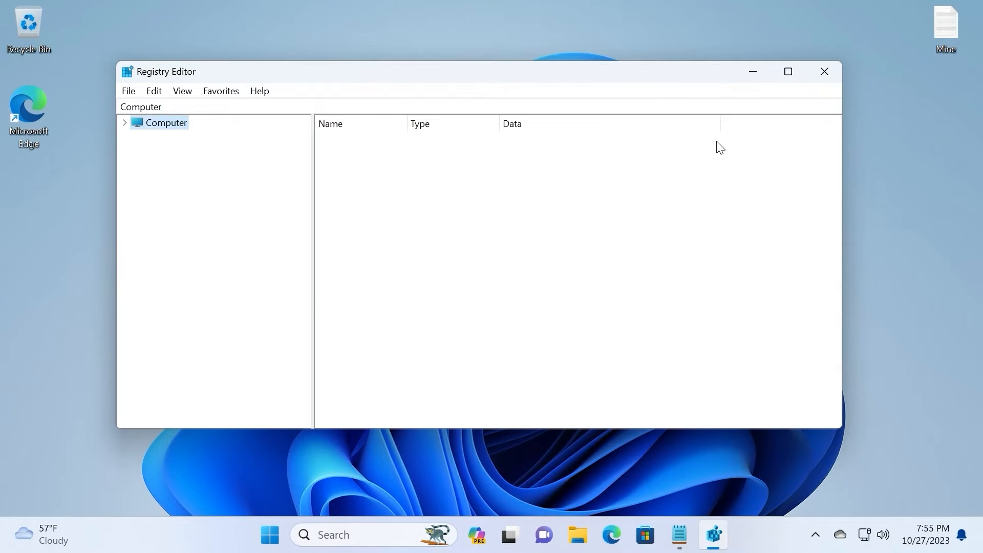
{"action": "left_click", "coordinate": [788, 71]}
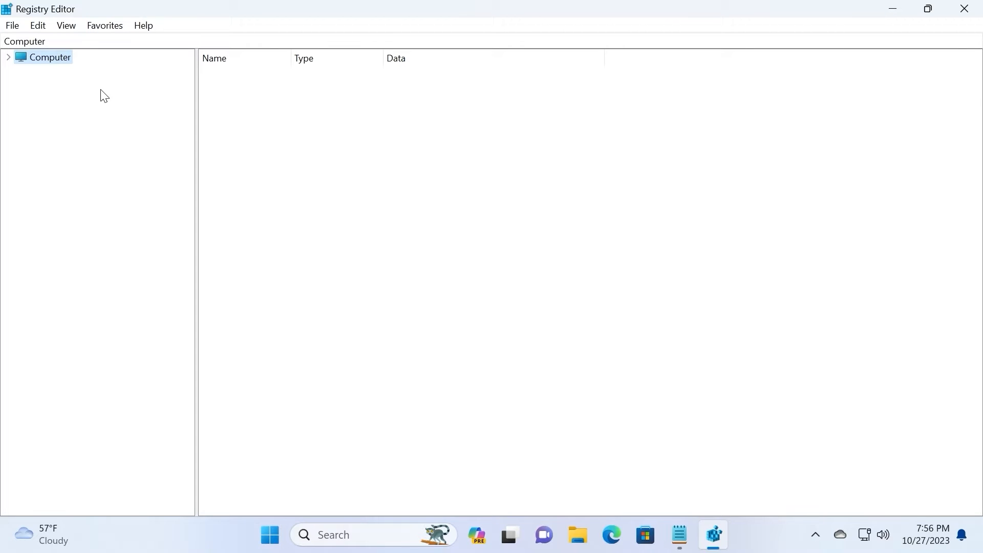
Expand the registry tree down to HKEY_CURRENT_USER\Software\Microsoft and widen the key tree pane.
{"action": "left_click", "coordinate": [8, 58]}
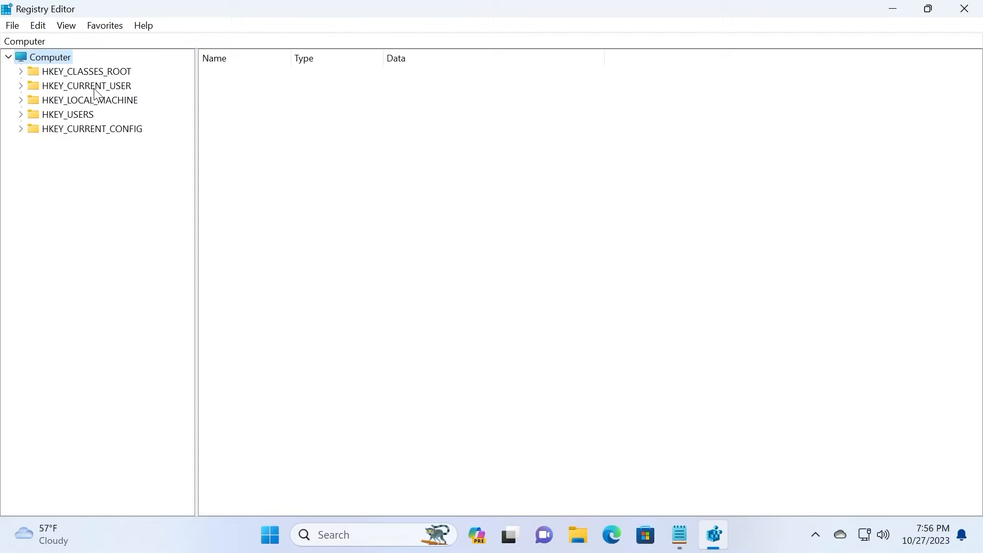
{"action": "left_click", "coordinate": [21, 87]}
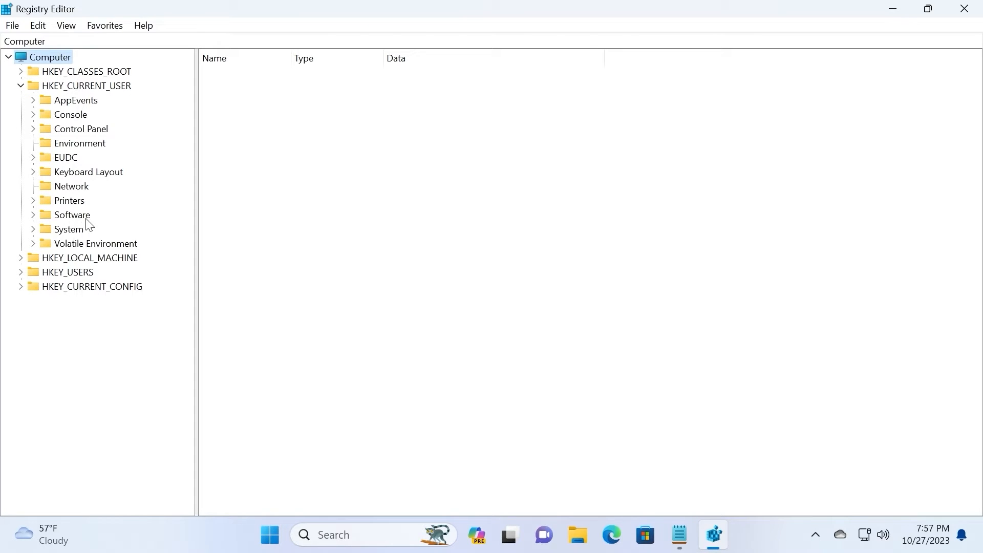
{"action": "left_click", "coordinate": [34, 215]}
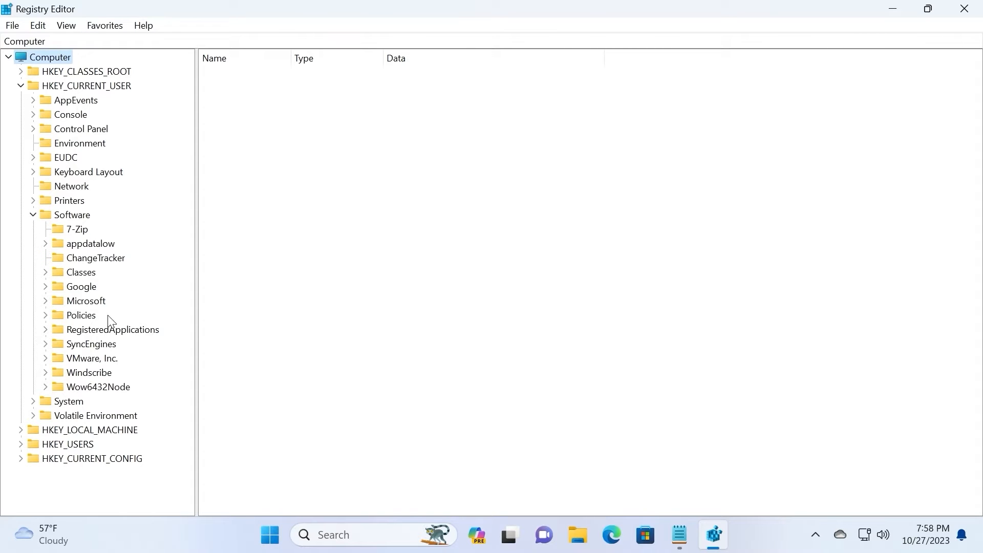
{"action": "left_click", "coordinate": [46, 302]}
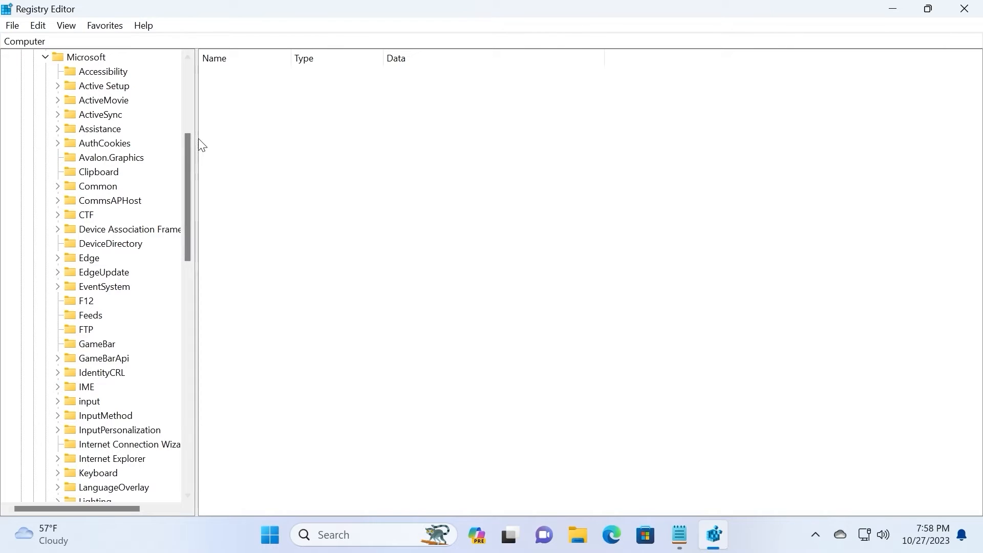
{"action": "left_click_drag", "start_coordinate": [198, 139], "coordinate": [233, 138]}
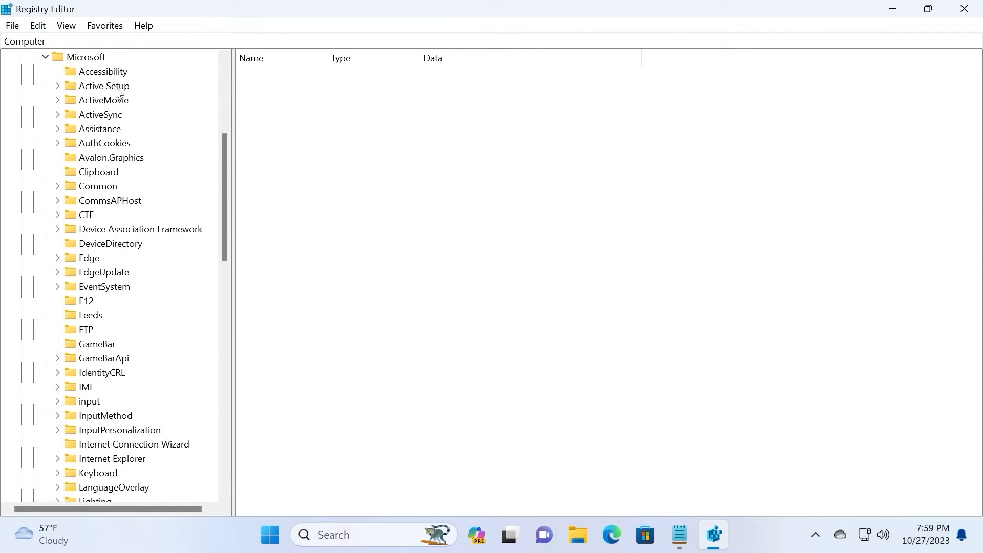
Expand Windows\CurrentVersion\Explorer under the Microsoft key and select the Advanced key.
{"action": "scroll", "coordinate": [136, 148], "scroll_direction": "down", "scroll_amount": 8}
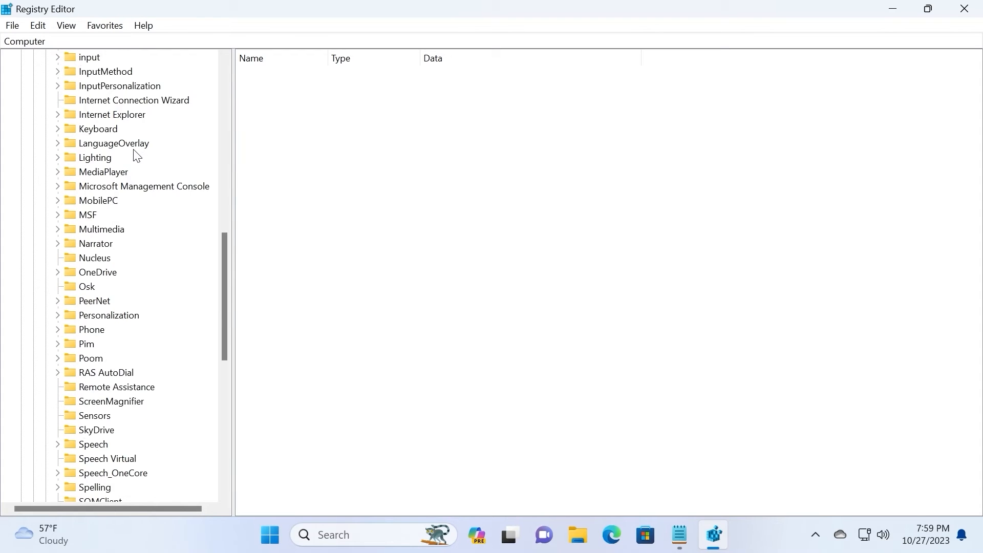
{"action": "scroll", "coordinate": [136, 156], "scroll_direction": "down", "scroll_amount": 7}
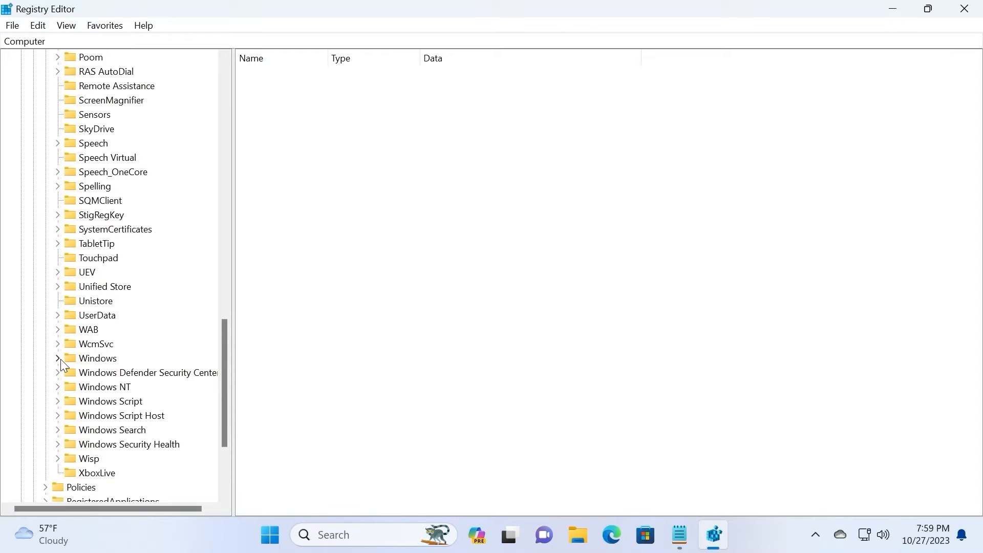
{"action": "left_click", "coordinate": [59, 358]}
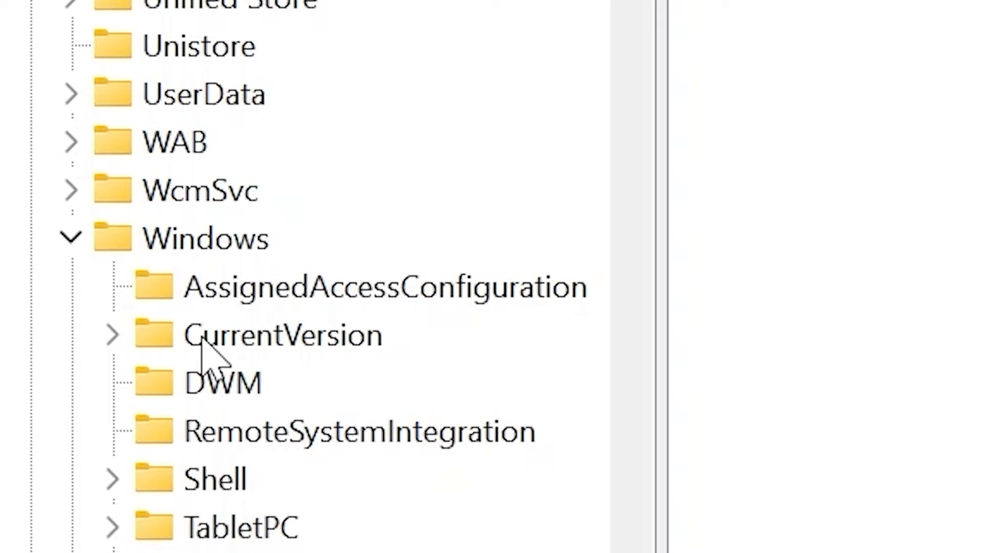
{"action": "left_click", "coordinate": [112, 336]}
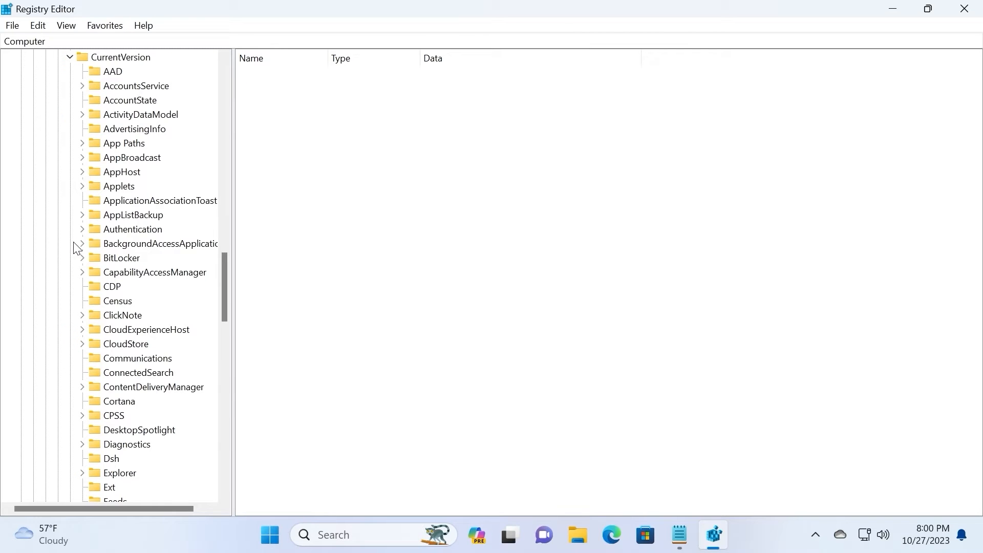
{"action": "scroll", "coordinate": [149, 127], "scroll_direction": "down", "scroll_amount": 3}
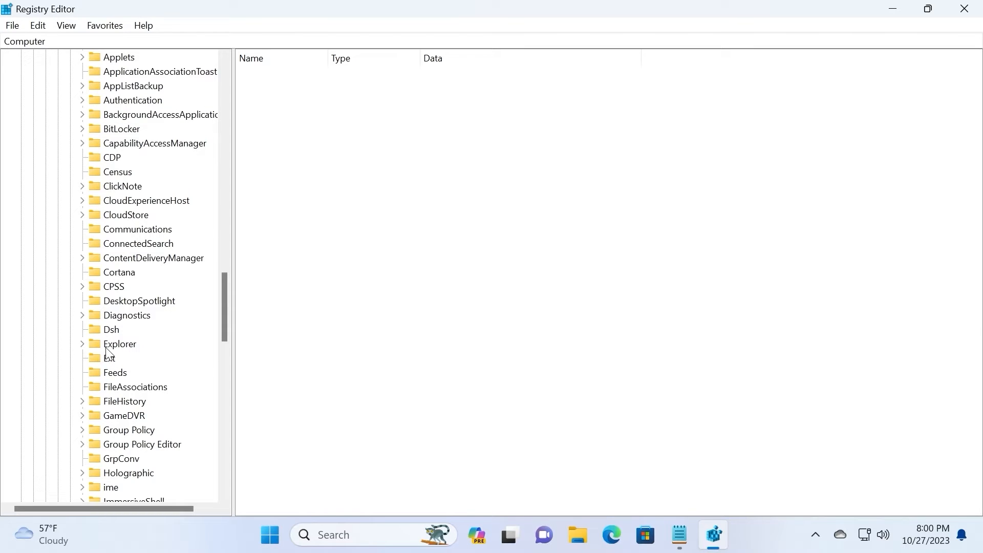
{"action": "left_click", "coordinate": [83, 344]}
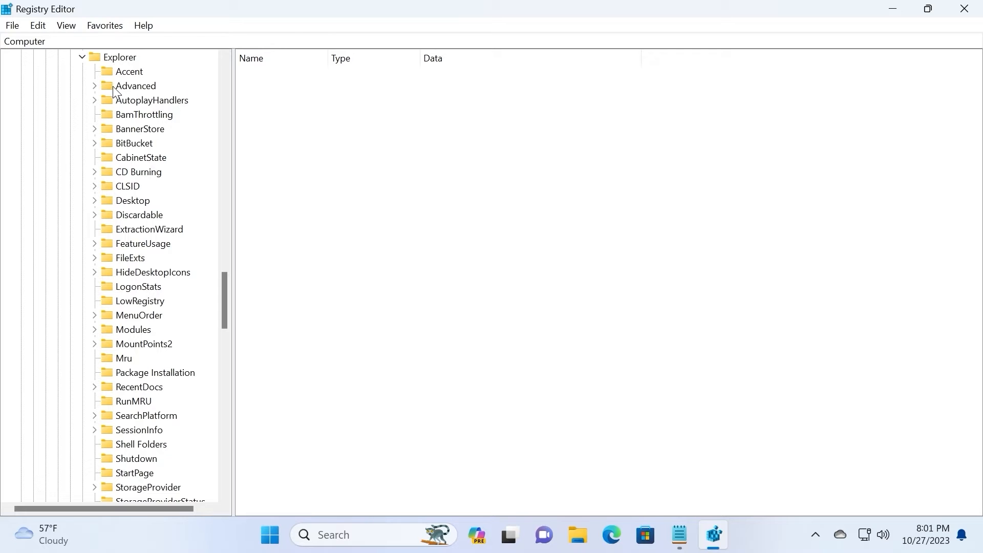
{"action": "left_click", "coordinate": [95, 85]}
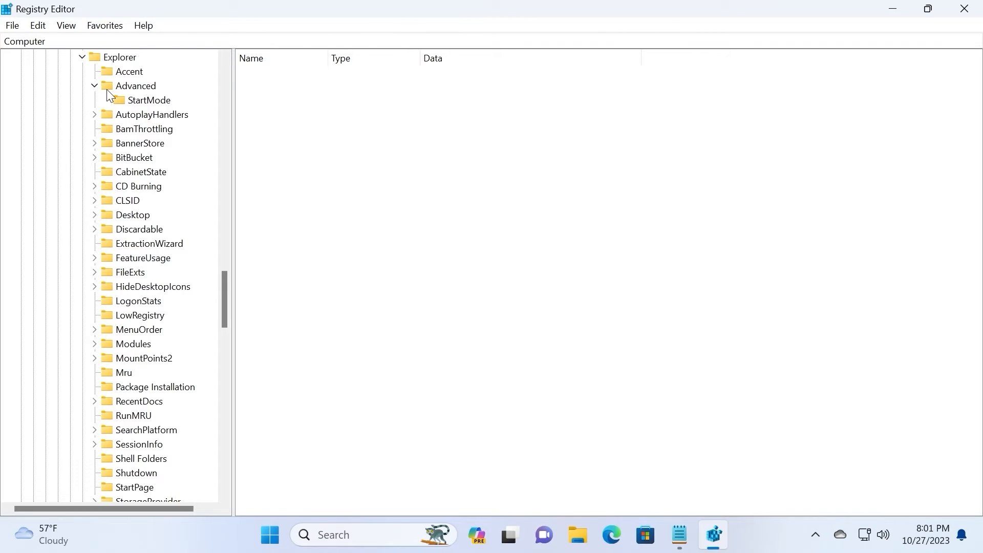
{"action": "left_click", "coordinate": [108, 87]}
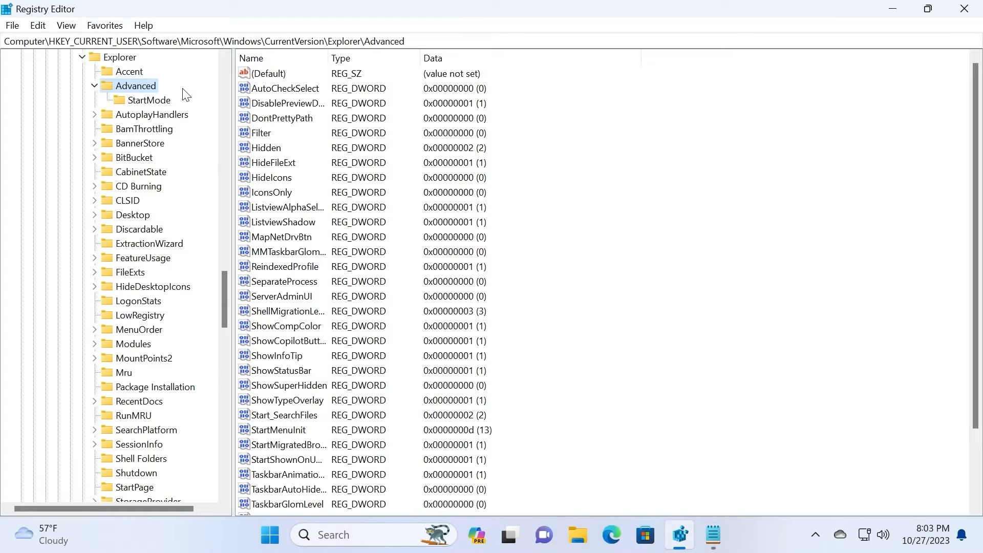
Export the Advanced key's selected branch to the Desktop as a registration file (*.reg) named backup.
{"action": "right_click", "coordinate": [146, 87]}
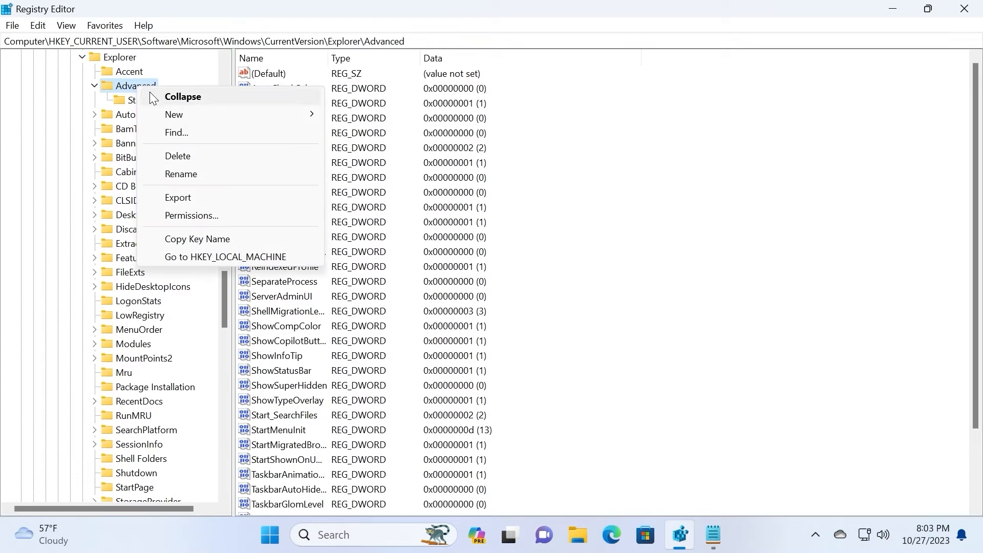
{"action": "left_click", "coordinate": [207, 198]}
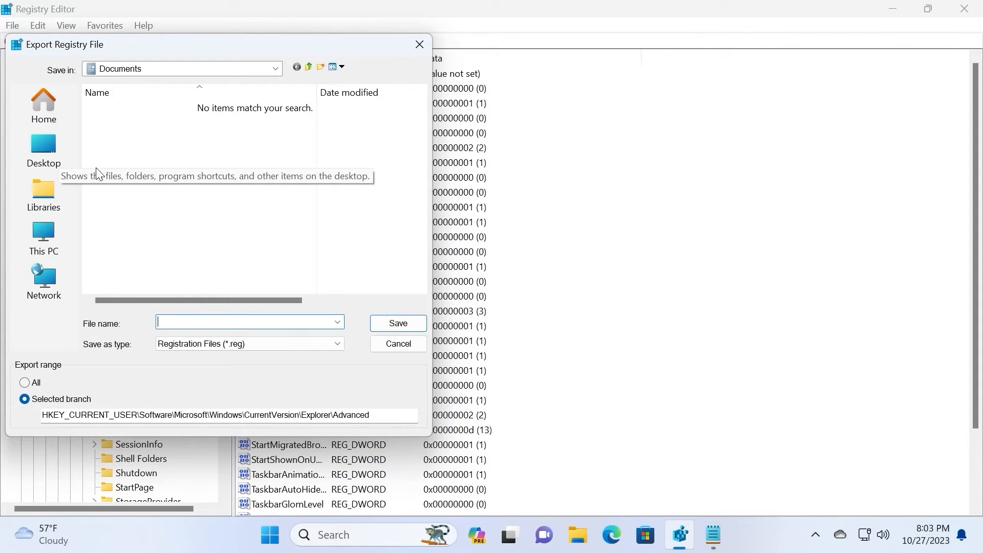
{"action": "left_click", "coordinate": [50, 146]}
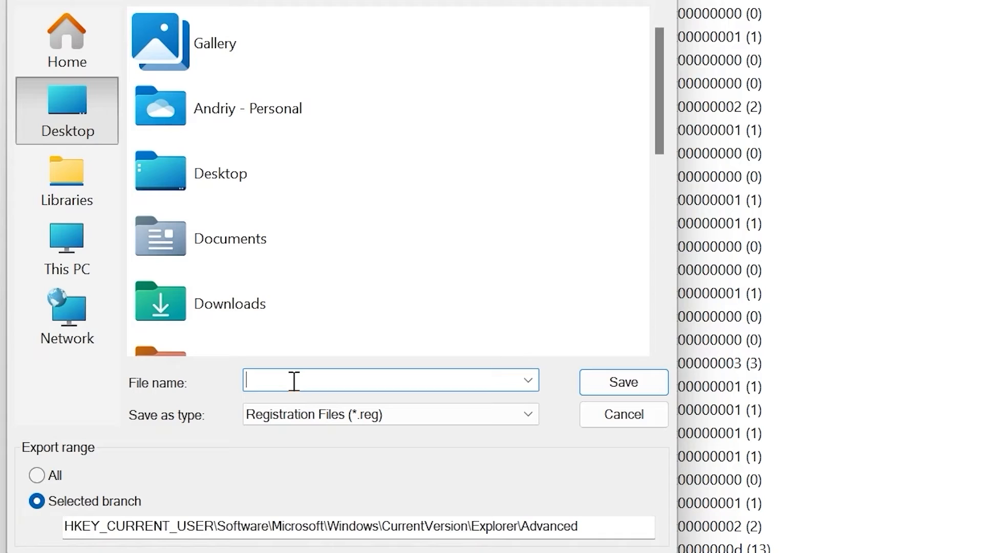
{"action": "type", "text": "backup"}
{"action": "left_click", "coordinate": [514, 419]}
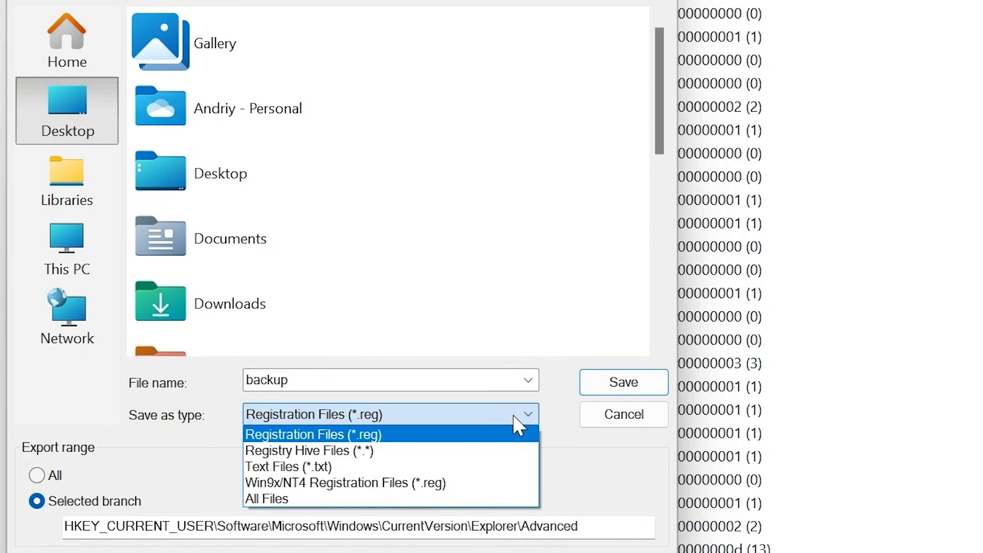
{"action": "left_click", "coordinate": [323, 439]}
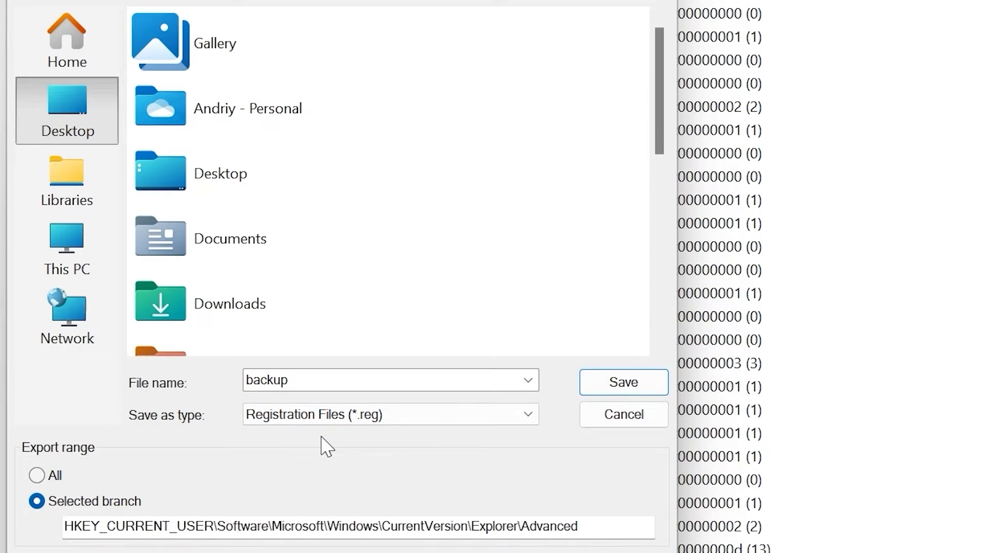
{"action": "double_click", "coordinate": [67, 526]}
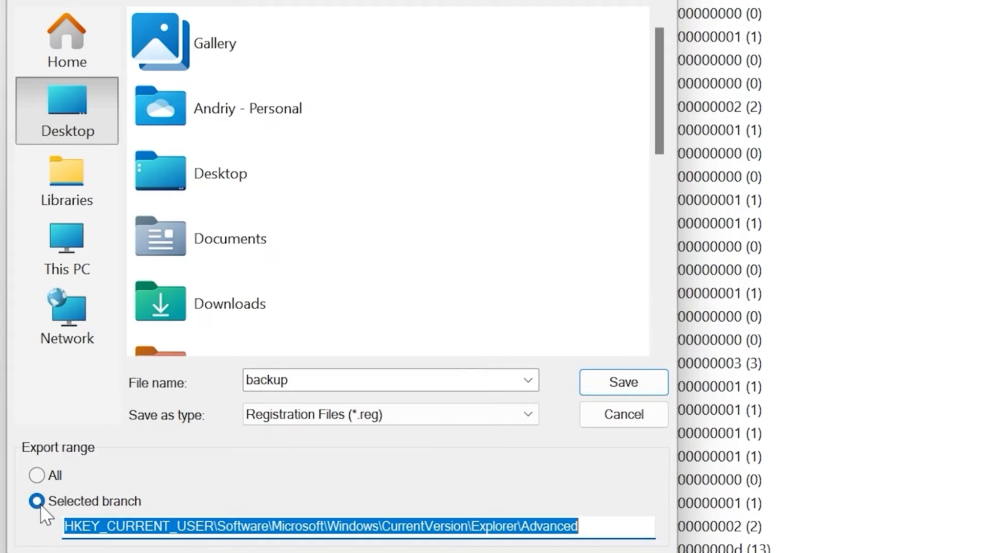
{"action": "left_click", "coordinate": [619, 393]}
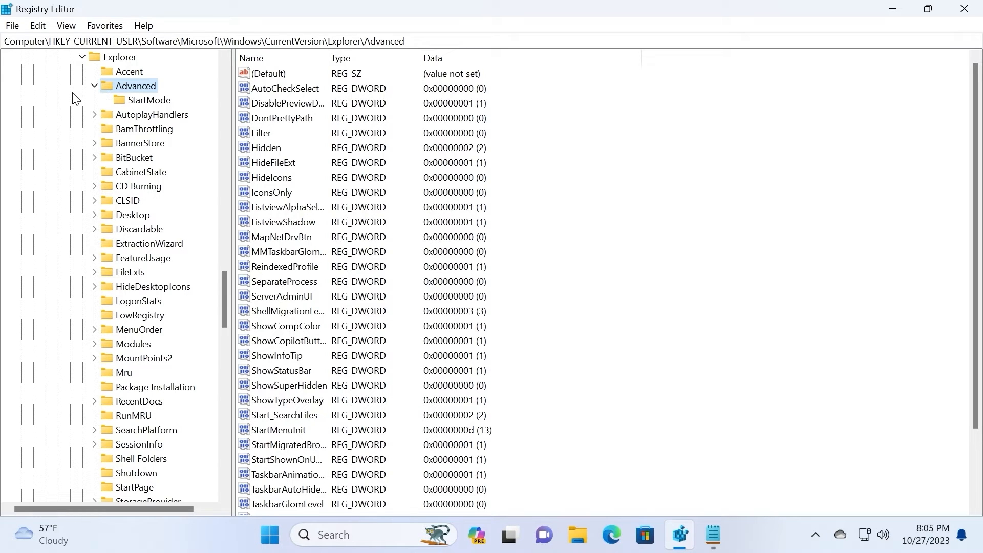
{"action": "left_click", "coordinate": [11, 25]}
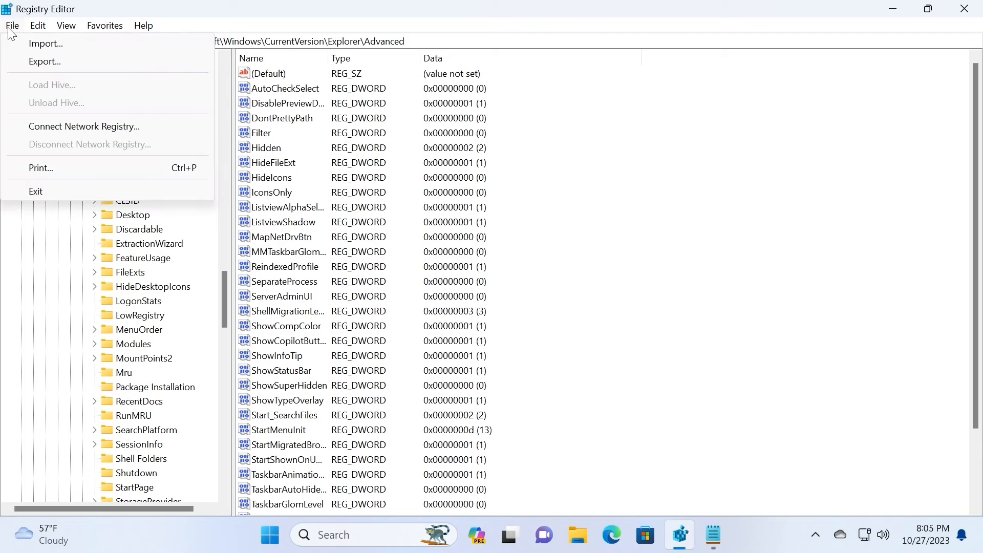
{"action": "left_click", "coordinate": [57, 43]}
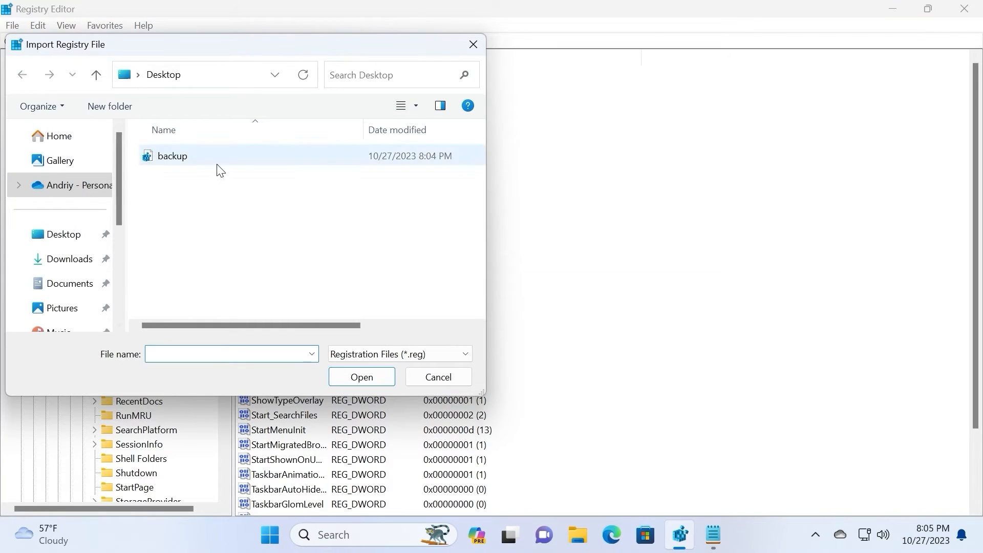
{"action": "left_click", "coordinate": [202, 163]}
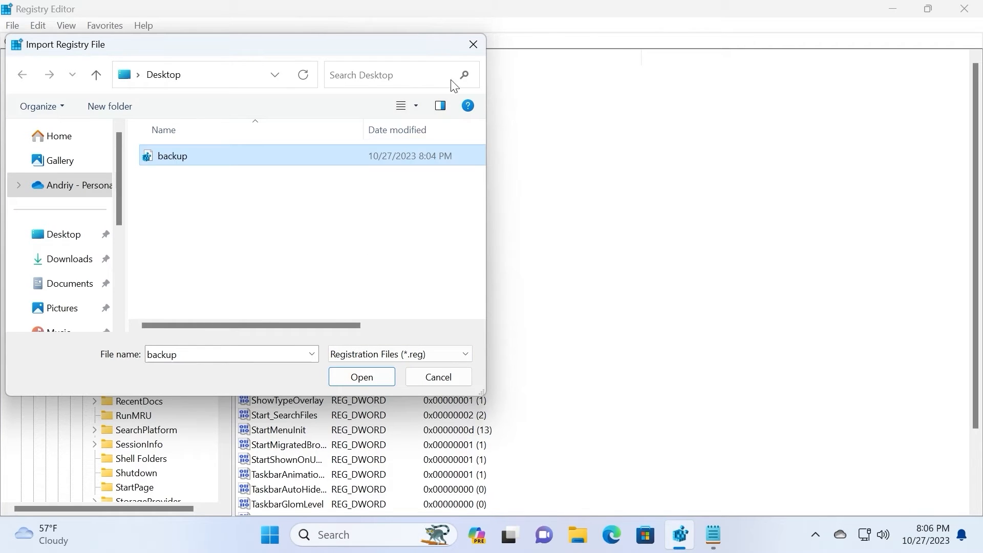
{"action": "left_click", "coordinate": [472, 44]}
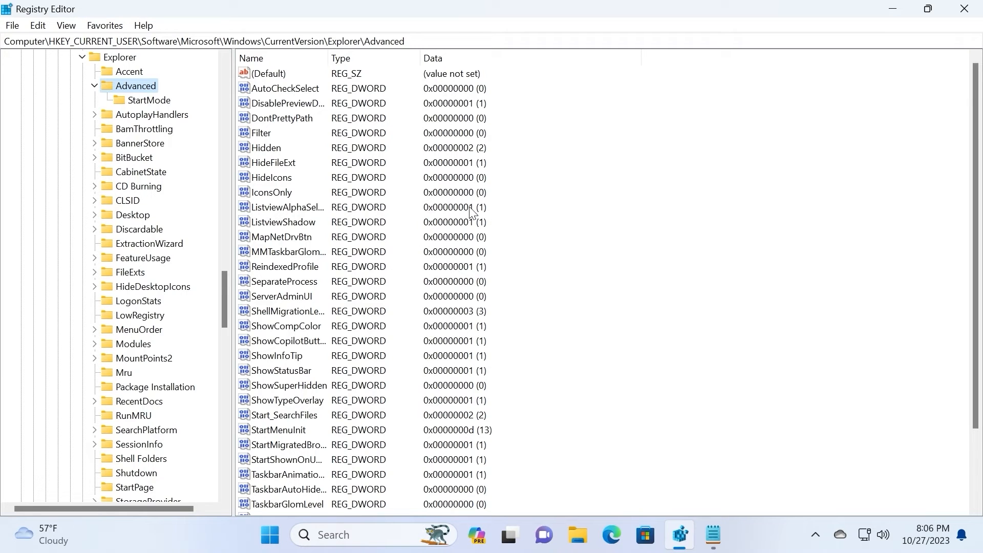
Set the value data of the Advanced key's ShowCopilotButton DWORD to 0.
{"action": "scroll", "coordinate": [469, 215], "scroll_direction": "down", "scroll_amount": 1}
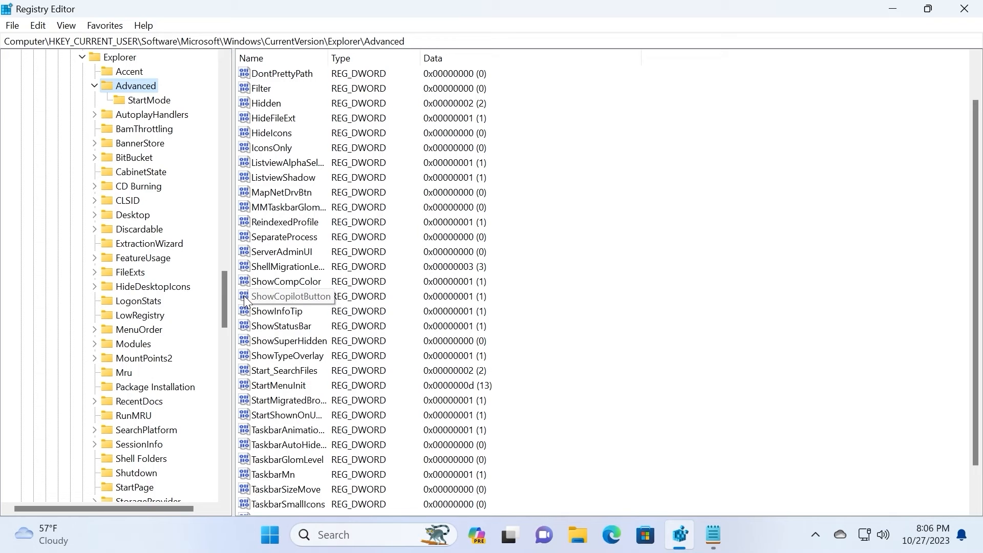
{"action": "double_click", "coordinate": [246, 297]}
{"action": "left_click_drag", "start_coordinate": [98, 74], "coordinate": [394, 153]}
{"action": "left_click", "coordinate": [379, 235]}
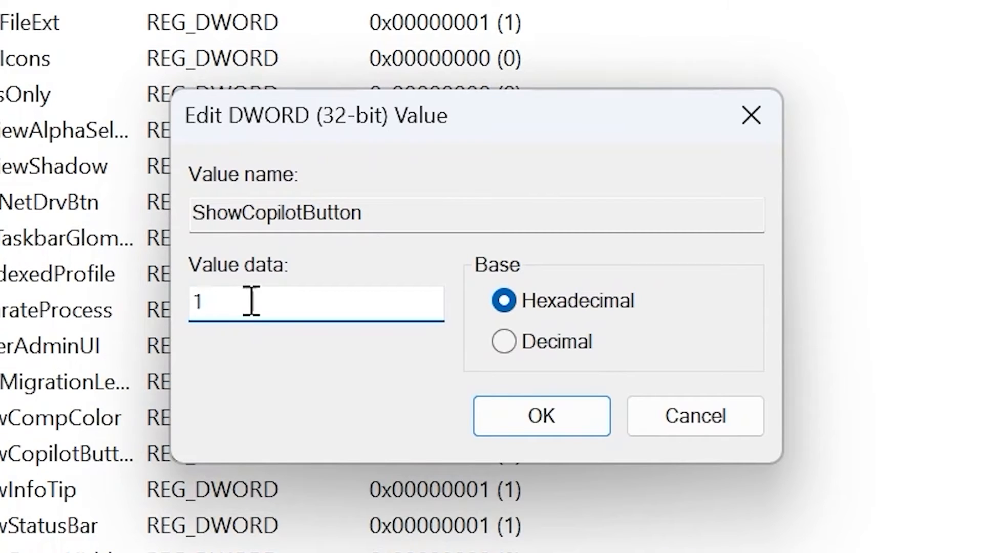
{"action": "left_click_drag", "start_coordinate": [251, 301], "coordinate": [125, 300]}
{"action": "type", "text": "0"}
{"action": "left_click", "coordinate": [565, 432]}
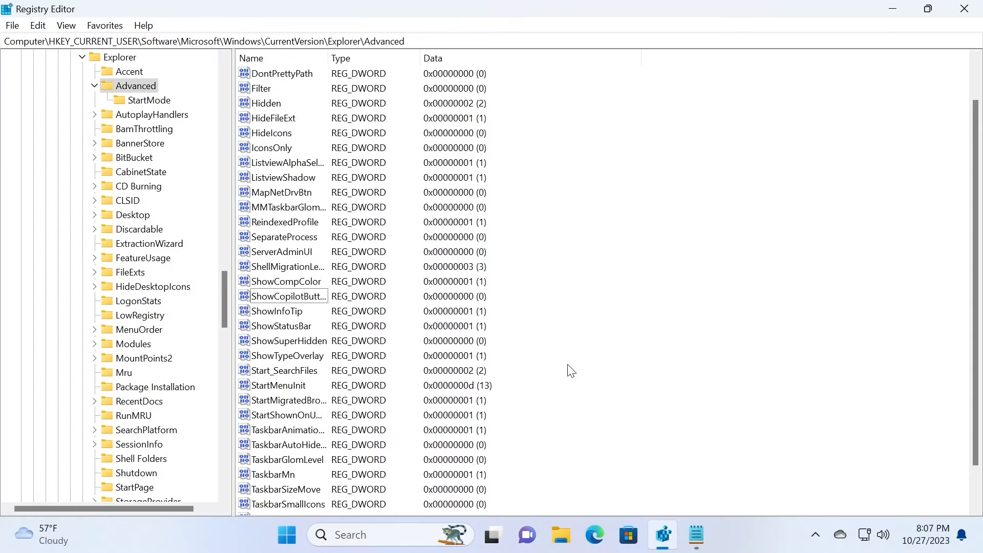
Restart the computer to apply the ShowCopilotButton change.
{"action": "left_click", "coordinate": [292, 534]}
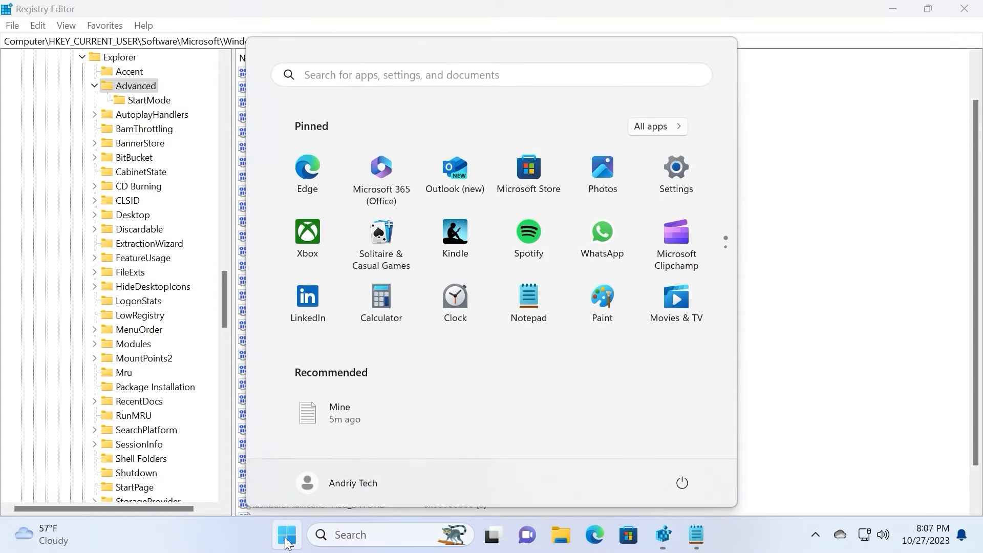
{"action": "left_click", "coordinate": [682, 484]}
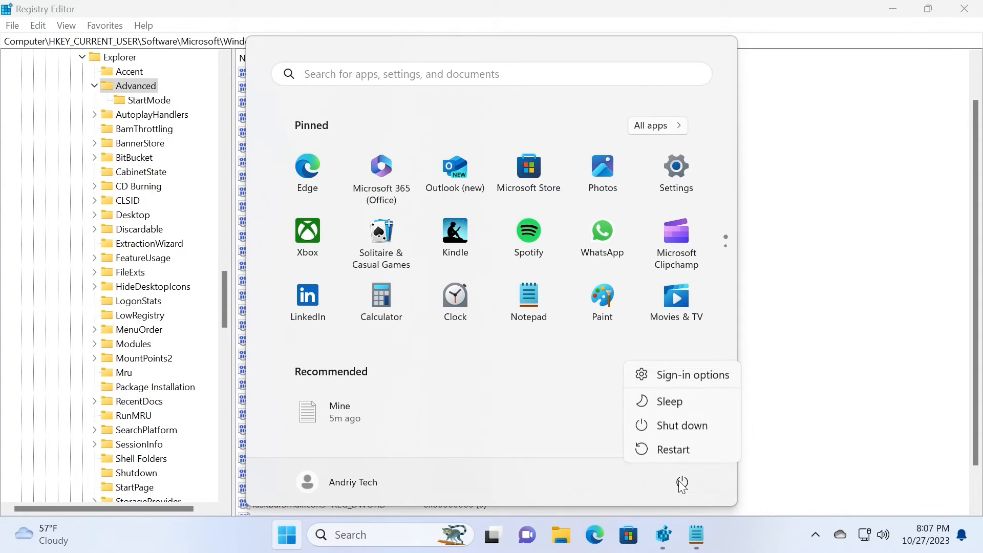
{"action": "left_click", "coordinate": [666, 449]}
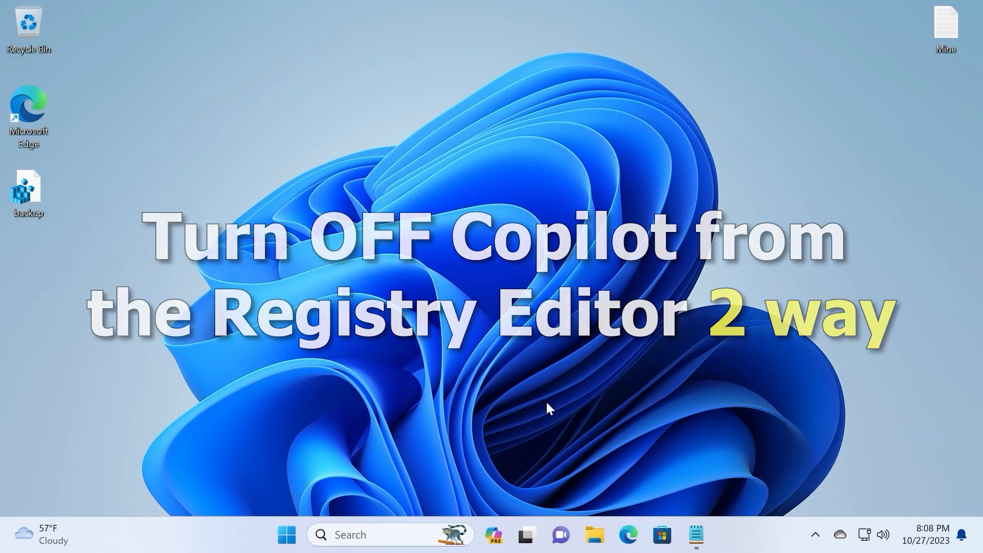
Search Windows for regedit and run Registry Editor as administrator with the elevation allowed.
{"action": "left_click", "coordinate": [368, 533]}
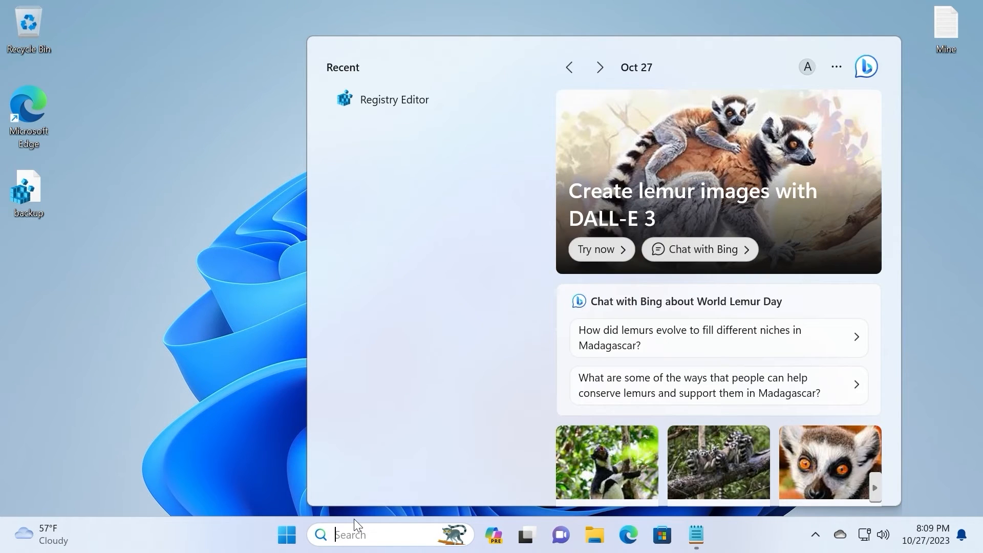
{"action": "type", "text": "rege"}
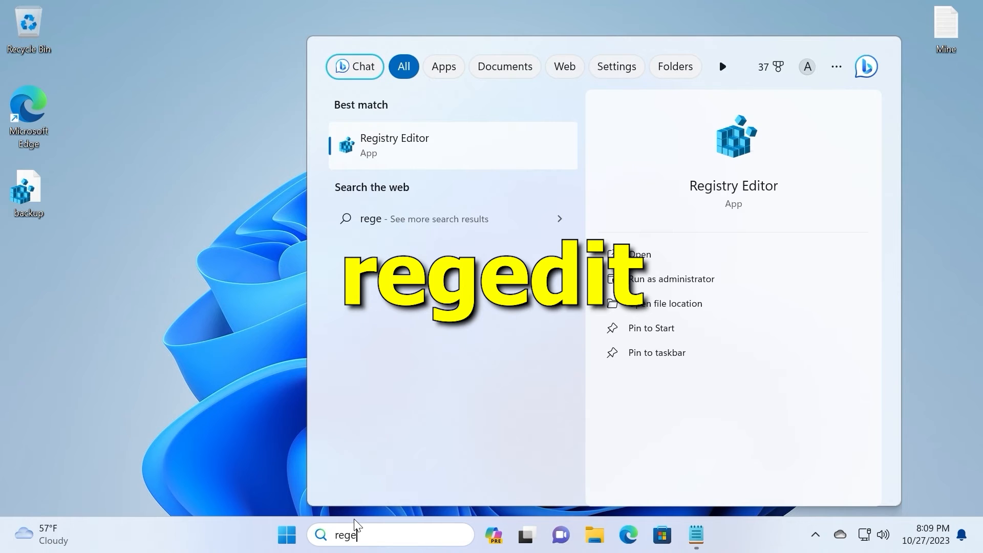
{"action": "type", "text": "dit"}
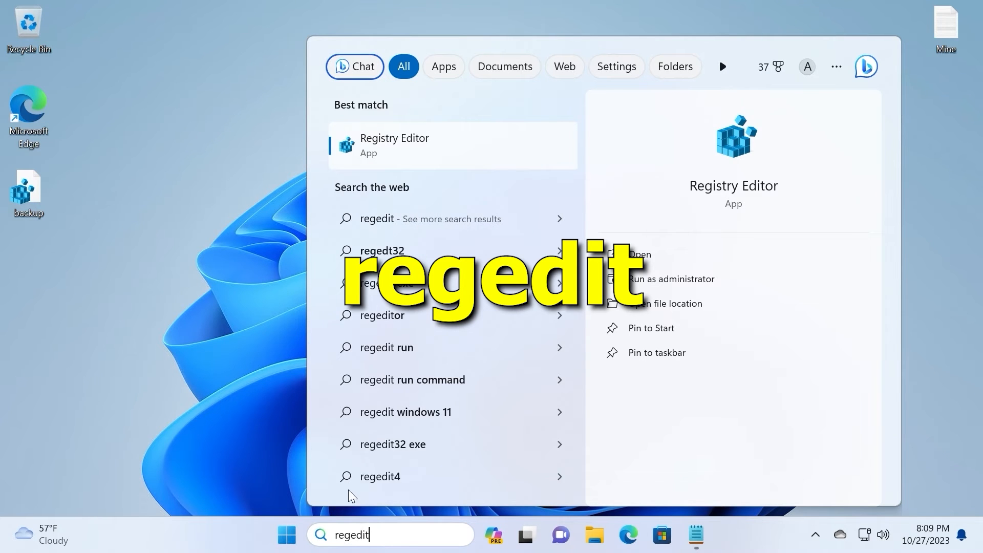
{"action": "left_click", "coordinate": [666, 281]}
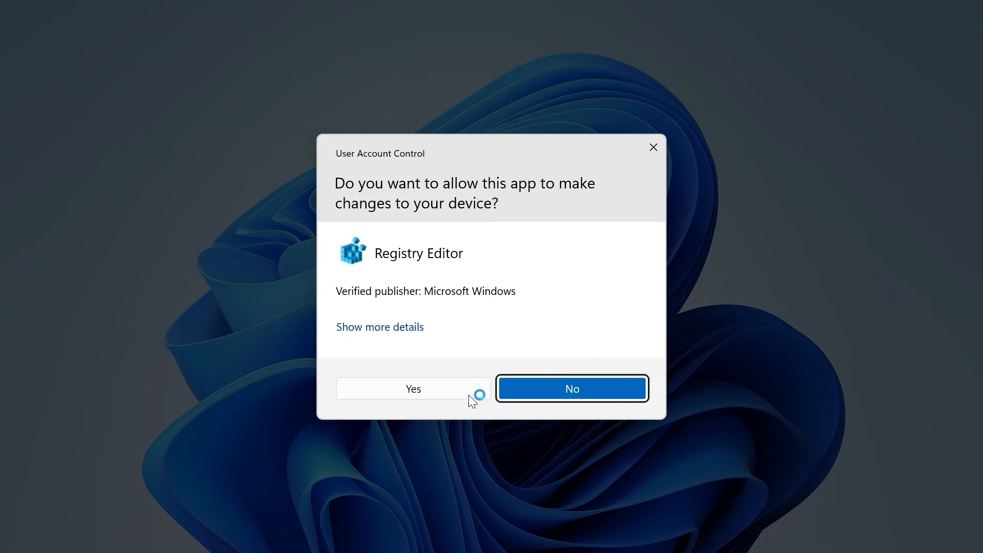
{"action": "left_click", "coordinate": [438, 394]}
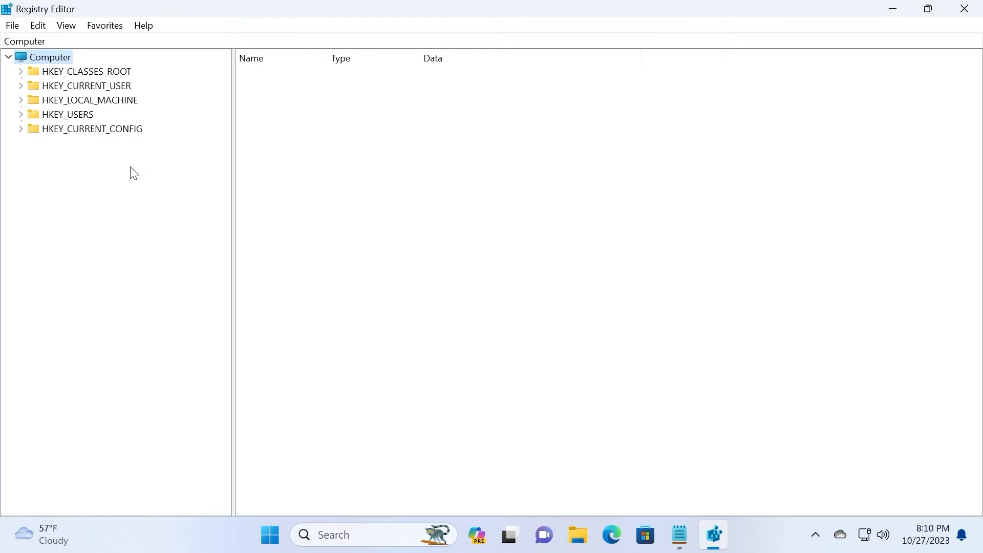
Expand the registry tree to HKEY_CURRENT_USER\Software\Policies\Microsoft\Windows and select the MicosoftCopilot key.
{"action": "left_click", "coordinate": [19, 85]}
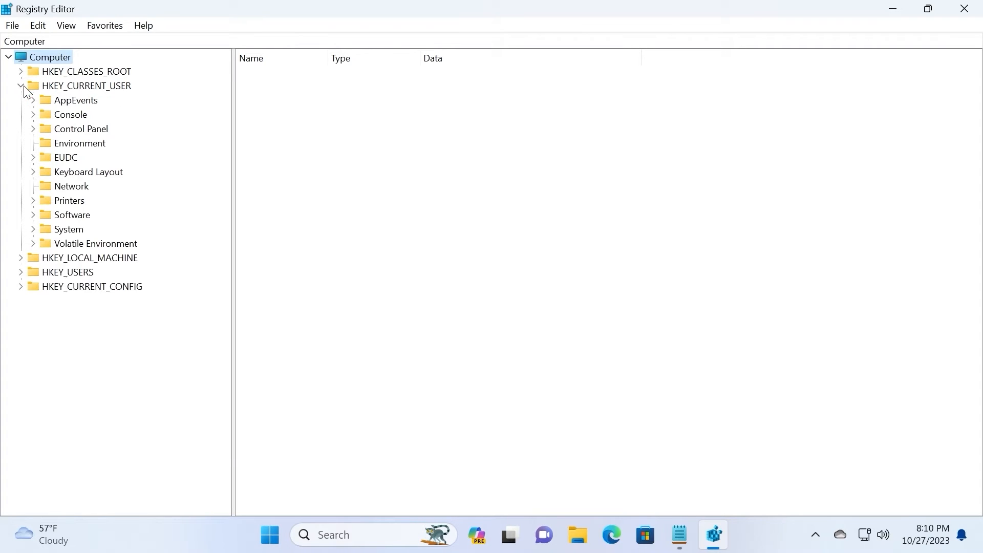
{"action": "left_click", "coordinate": [33, 215]}
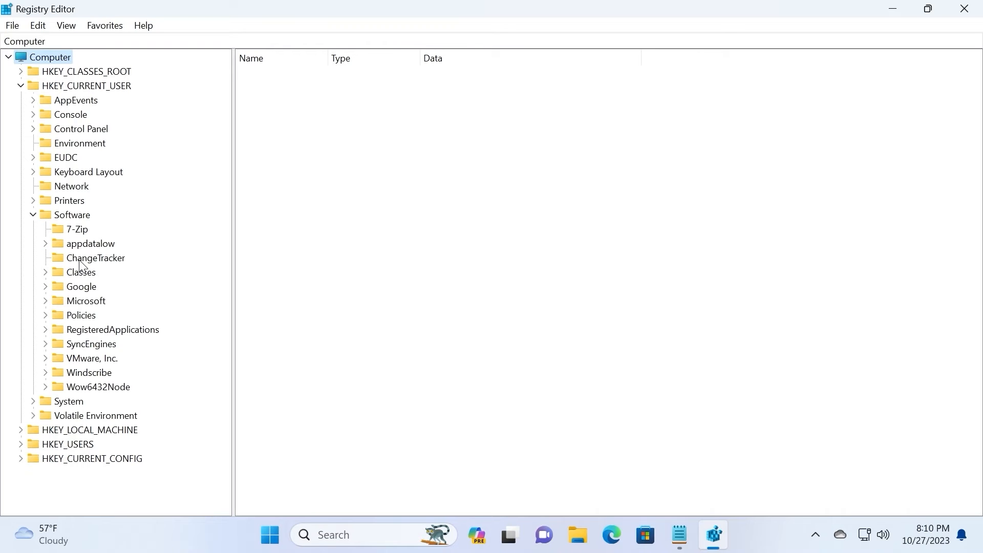
{"action": "left_click", "coordinate": [45, 315]}
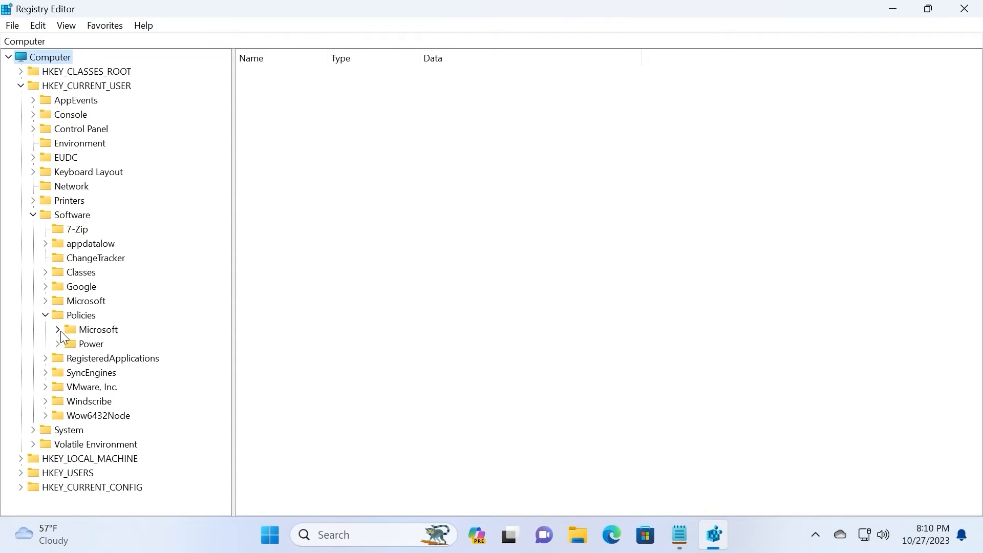
{"action": "left_click", "coordinate": [58, 331]}
{"action": "left_click", "coordinate": [67, 330]}
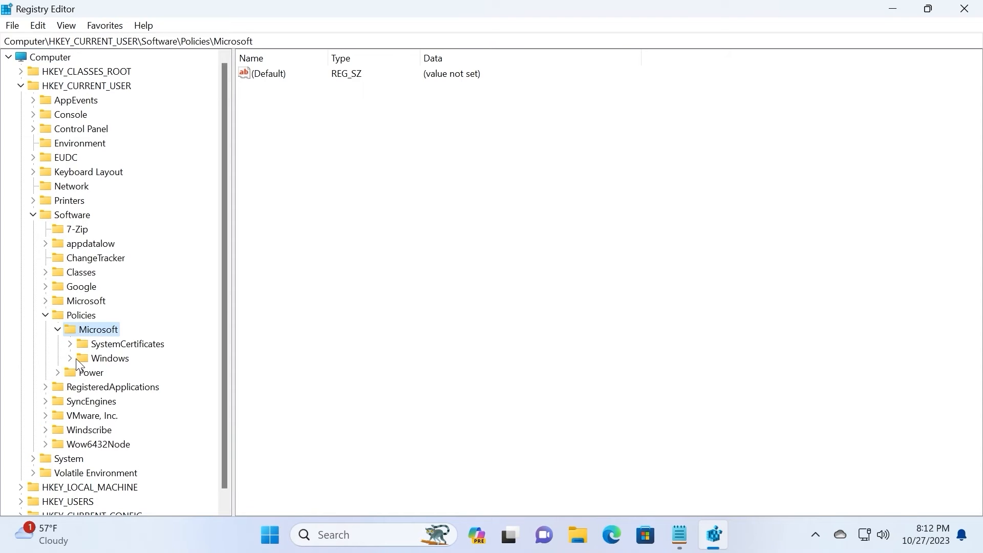
{"action": "left_click", "coordinate": [70, 358]}
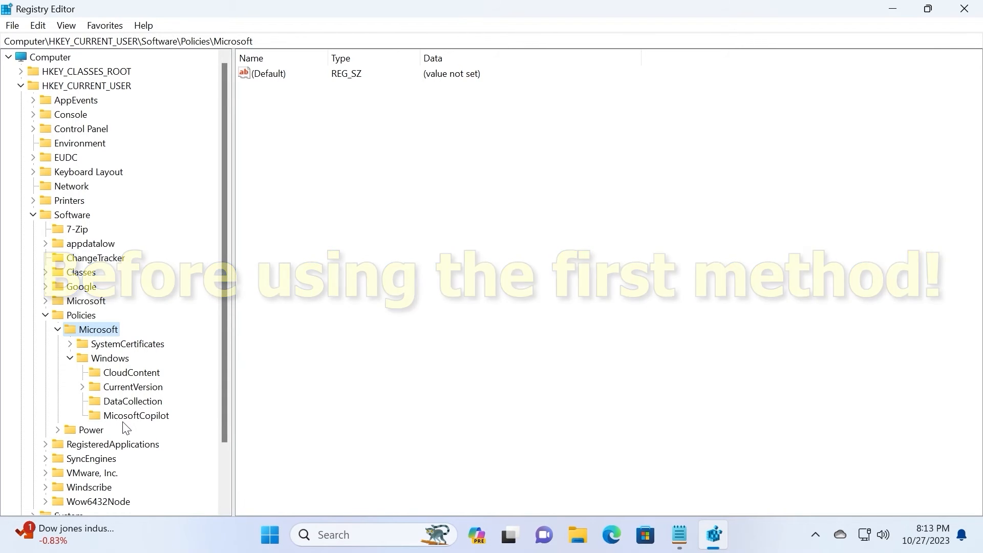
{"action": "left_click", "coordinate": [128, 417]}
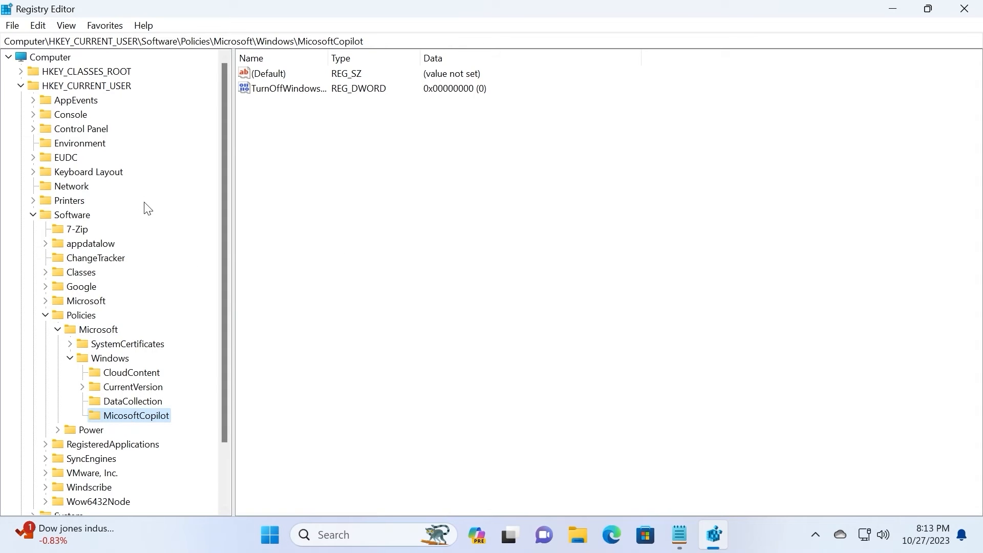
Set the TurnOffWindowsCopilot DWORD's value data to 1 with hexadecimal base, and restart the computer.
{"action": "double_click", "coordinate": [287, 89]}
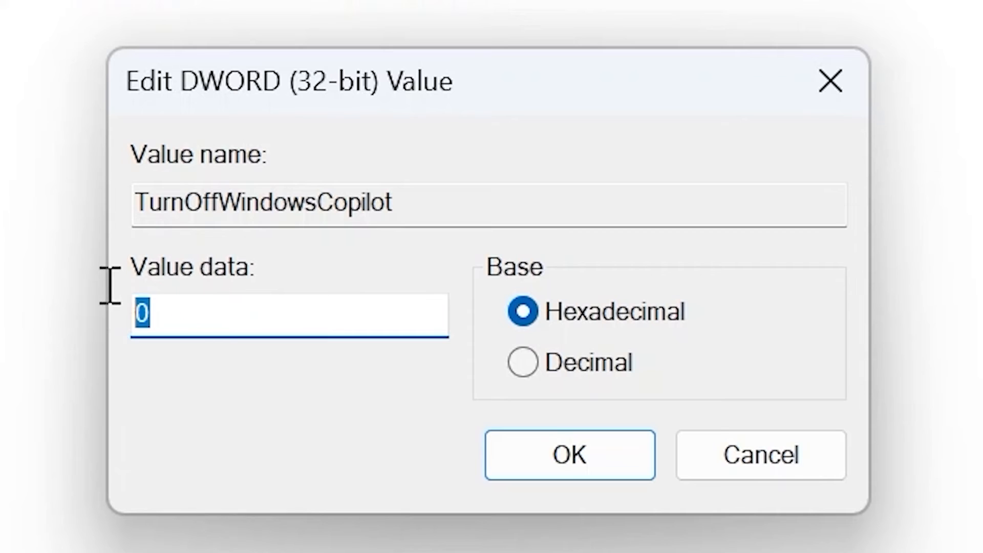
{"action": "type", "text": "1"}
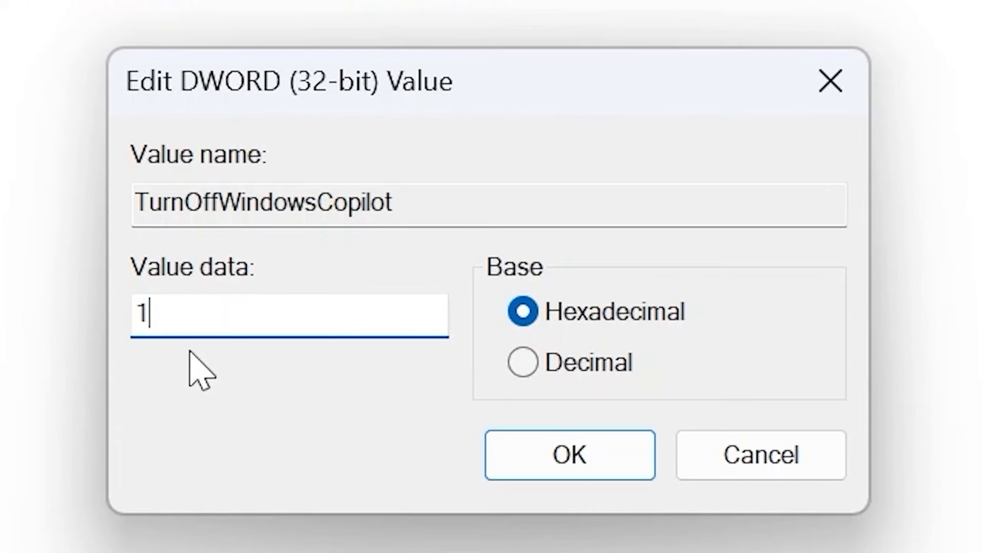
{"action": "left_click", "coordinate": [536, 317]}
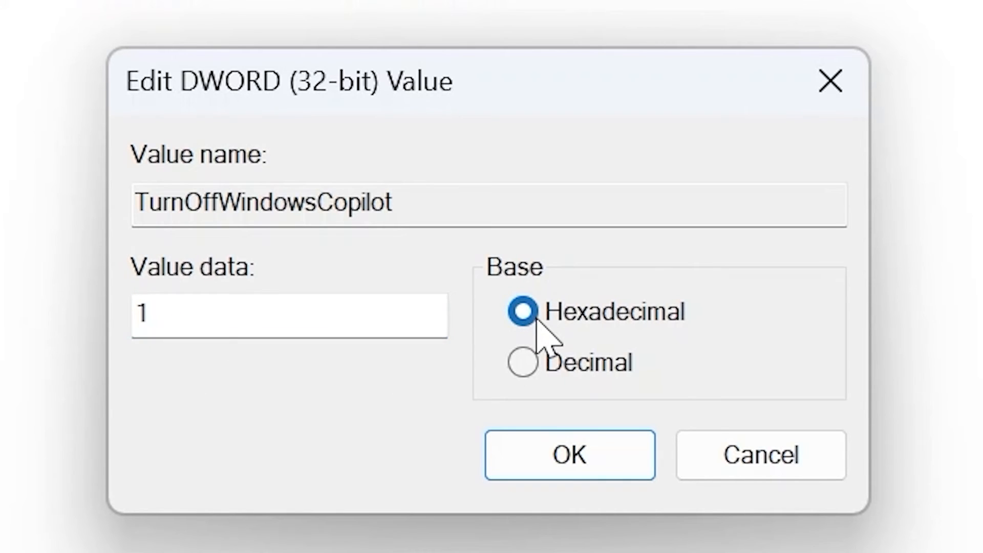
{"action": "left_click", "coordinate": [575, 458]}
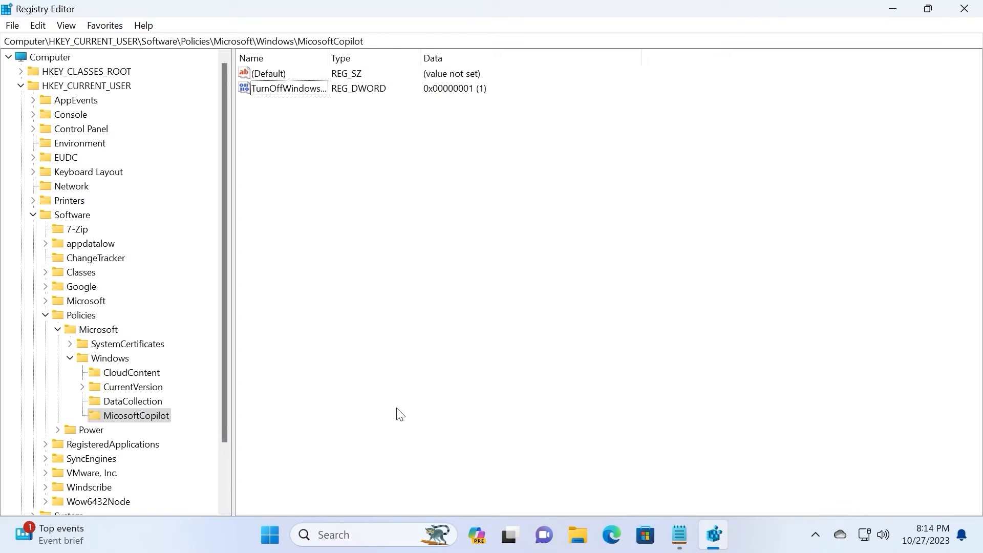
{"action": "left_click", "coordinate": [270, 535]}
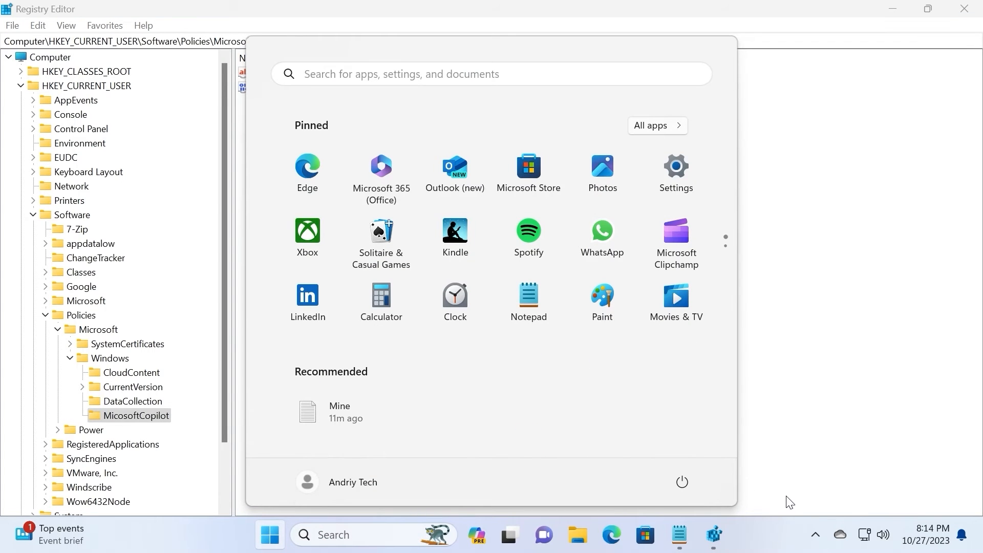
{"action": "left_click", "coordinate": [682, 484]}
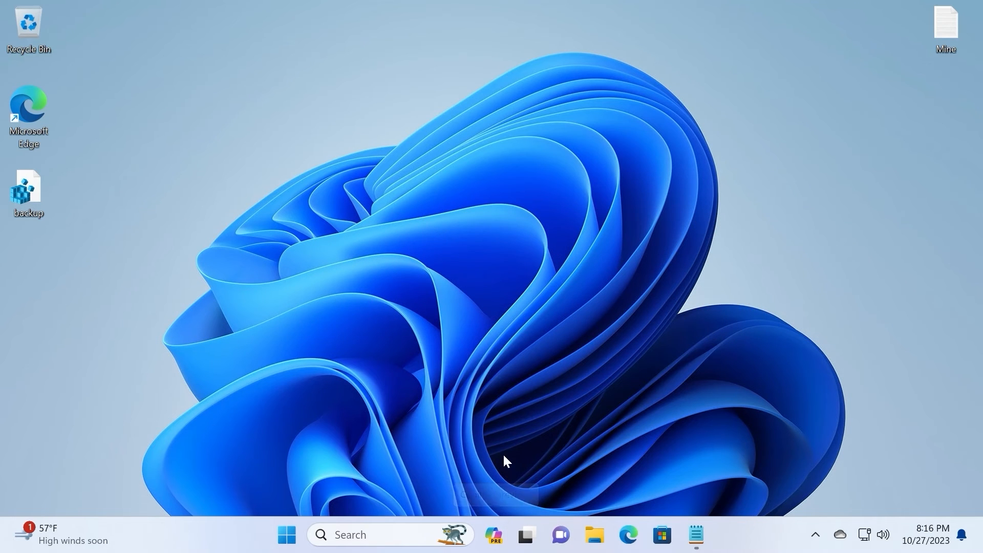
Search Windows for gpedit, open the Local Group Policy Editor, and widen its policy tree pane.
{"action": "left_click", "coordinate": [358, 536]}
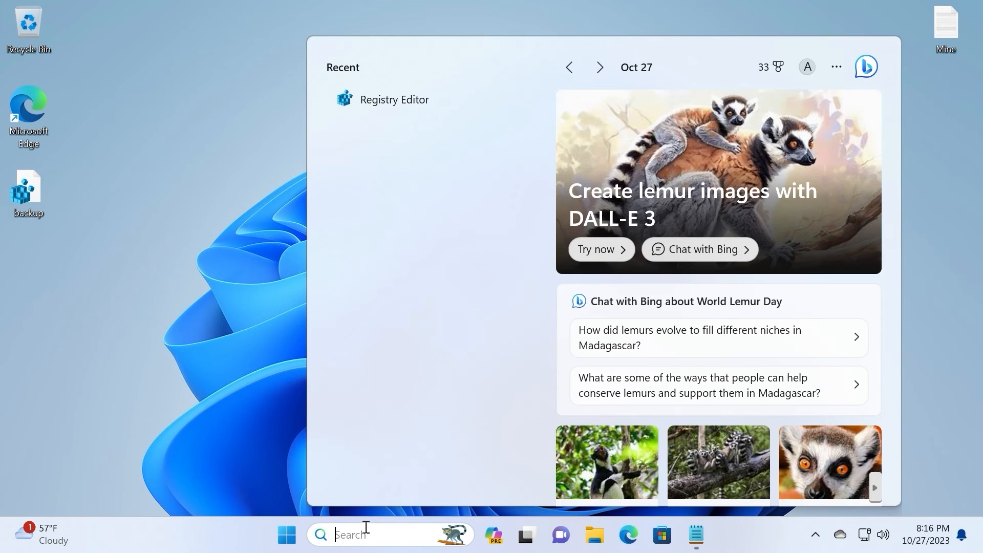
{"action": "type", "text": "gp"}
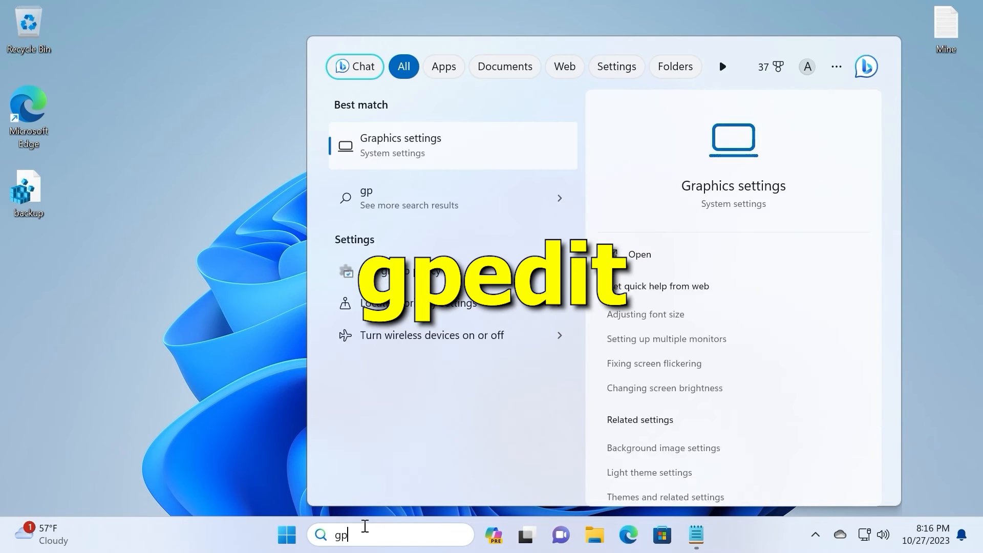
{"action": "type", "text": "edit"}
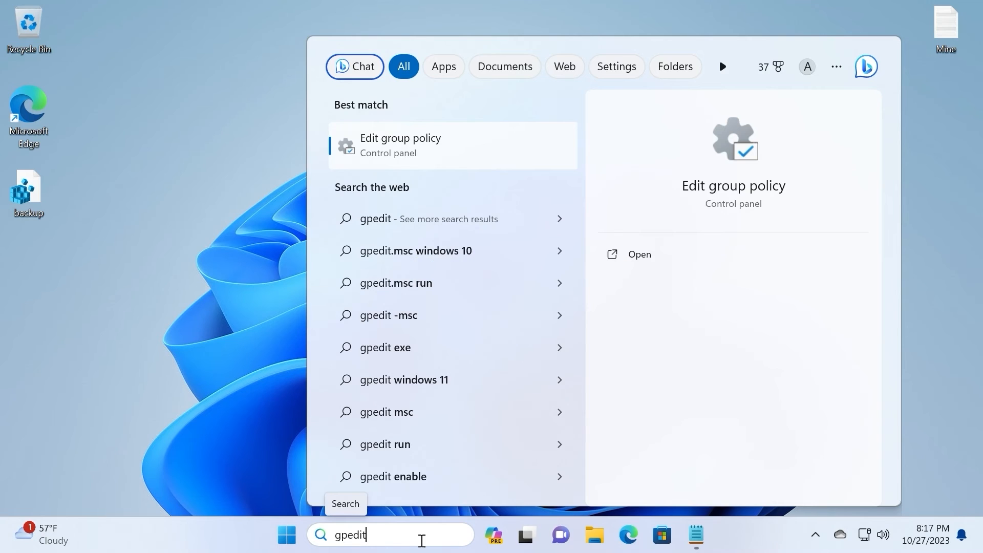
{"action": "key", "text": "Return"}
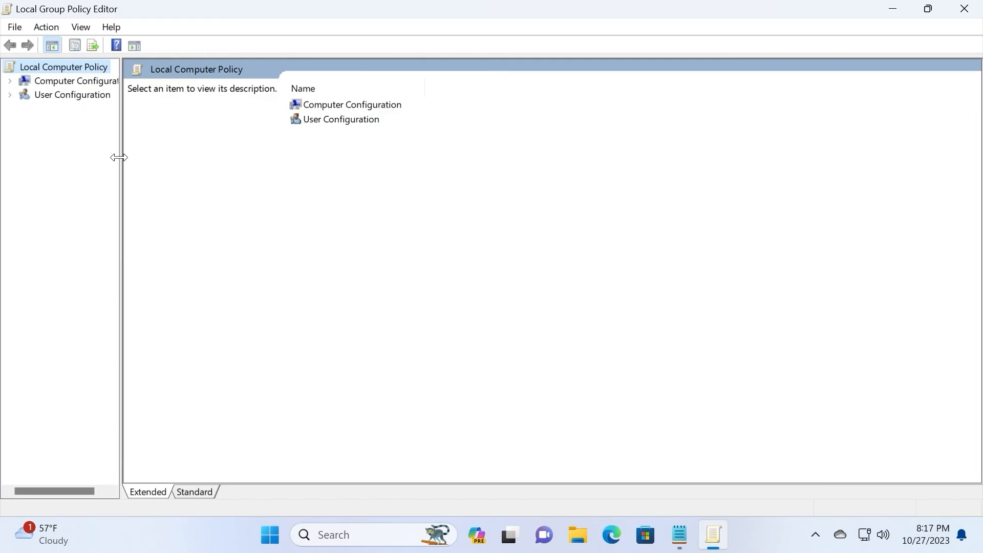
{"action": "left_click_drag", "start_coordinate": [118, 156], "coordinate": [165, 165]}
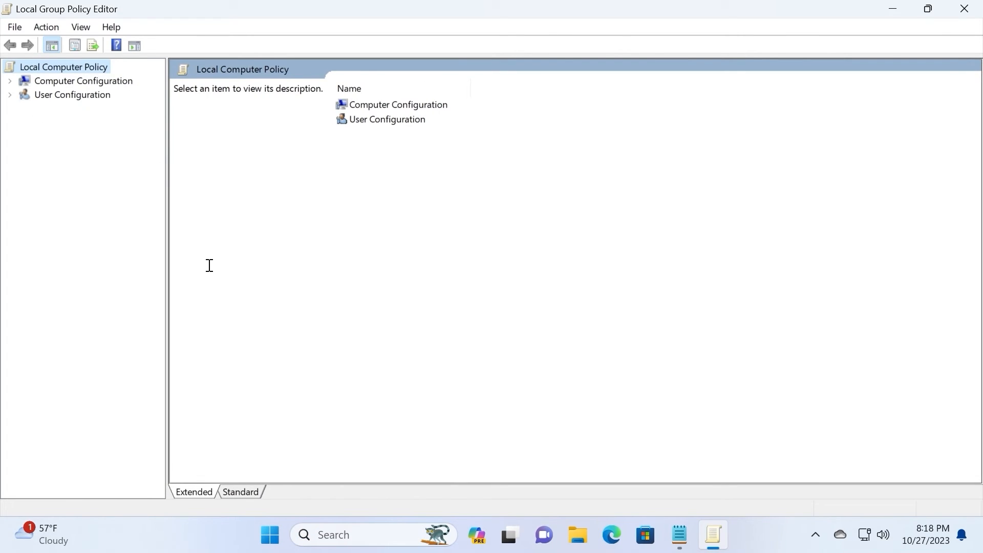
Expand User Configuration, Administrative Templates and Windows Components in the policy tree, widen the tree pane, and select the Windows Copilot folder.
{"action": "left_click", "coordinate": [10, 96]}
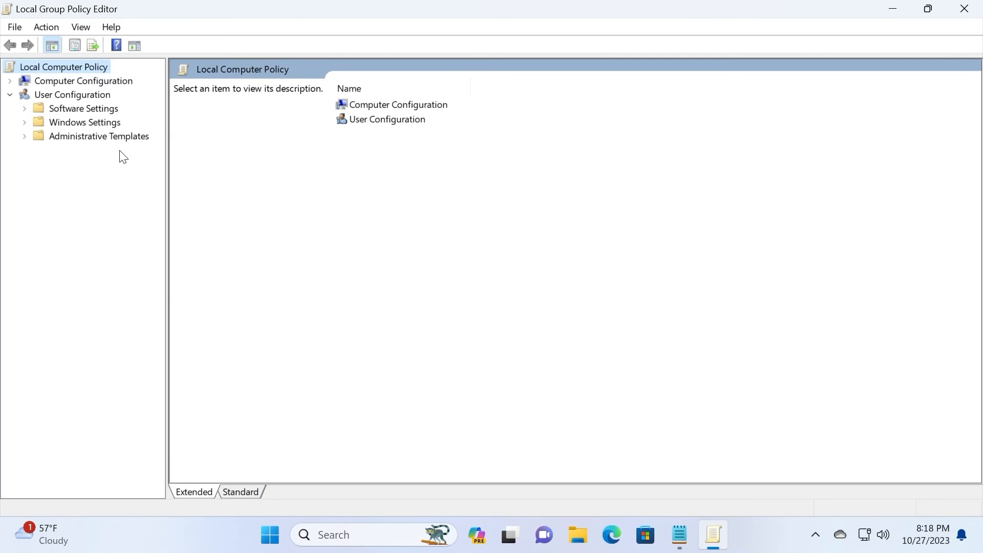
{"action": "left_click", "coordinate": [25, 136]}
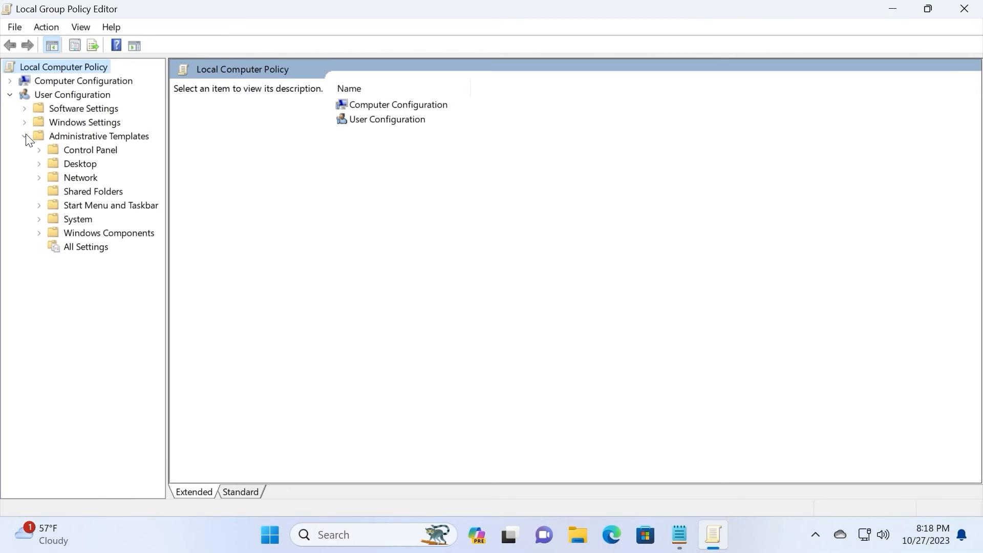
{"action": "left_click", "coordinate": [39, 233]}
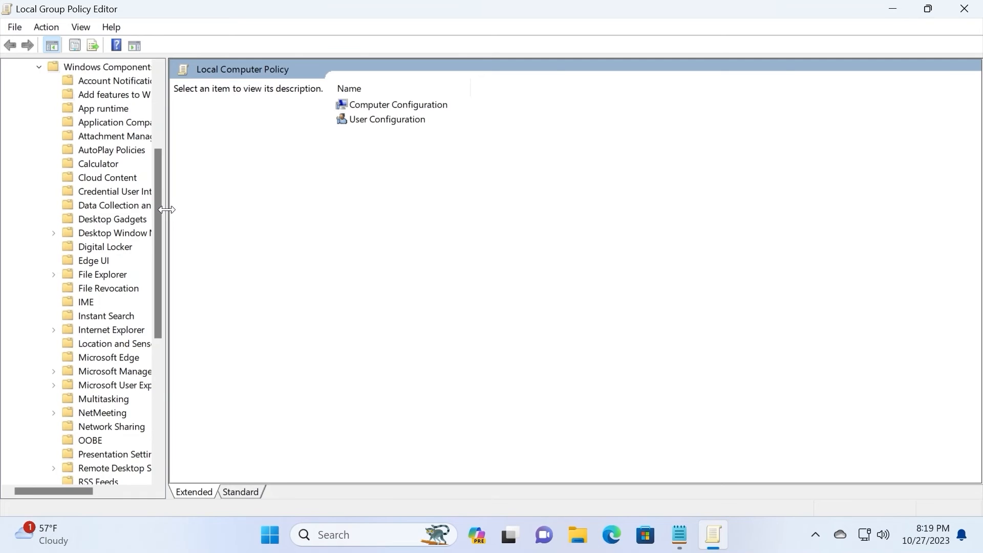
{"action": "left_click_drag", "start_coordinate": [169, 210], "coordinate": [269, 238]}
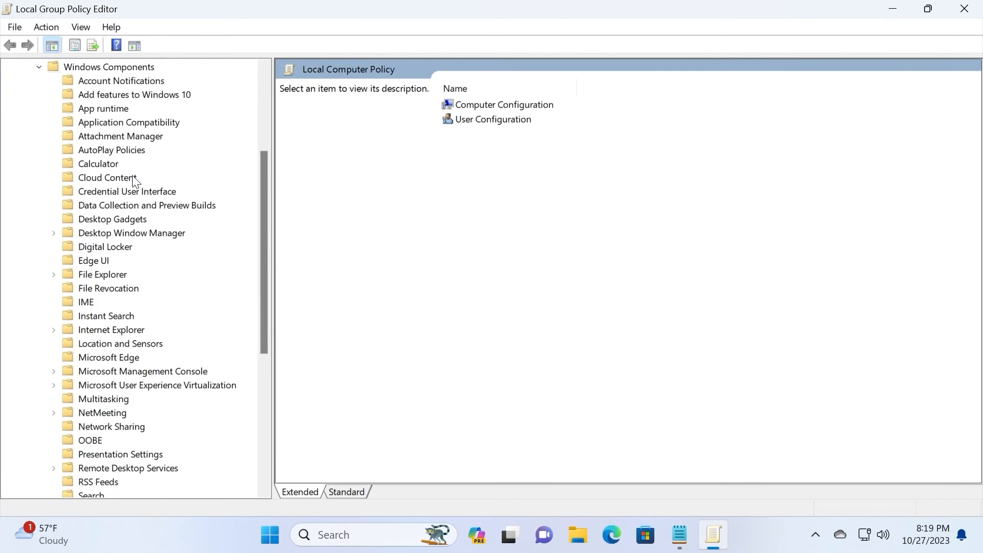
{"action": "scroll", "coordinate": [149, 217], "scroll_direction": "down", "scroll_amount": 2}
{"action": "scroll", "coordinate": [165, 252], "scroll_direction": "down", "scroll_amount": 1}
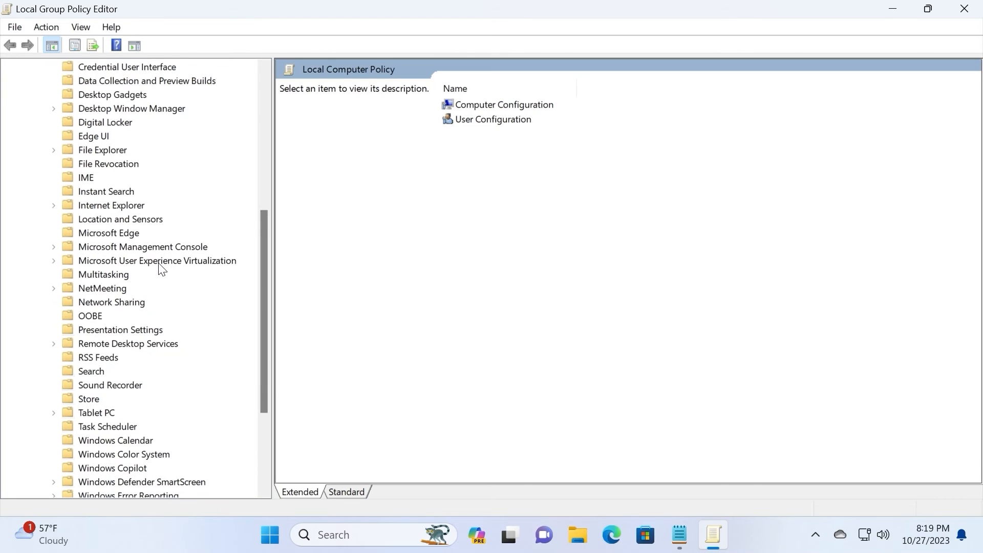
{"action": "scroll", "coordinate": [162, 274], "scroll_direction": "down", "scroll_amount": 1}
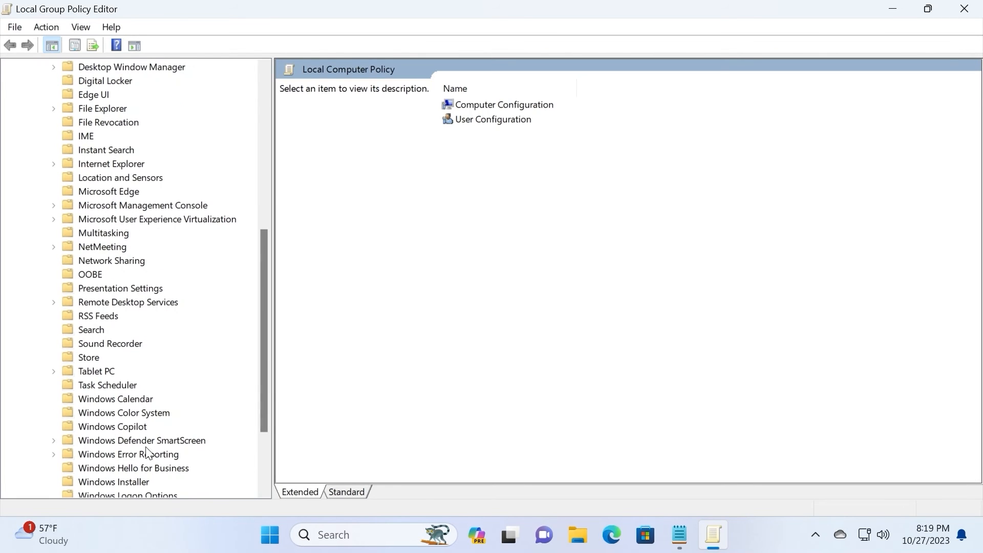
{"action": "left_click", "coordinate": [94, 430]}
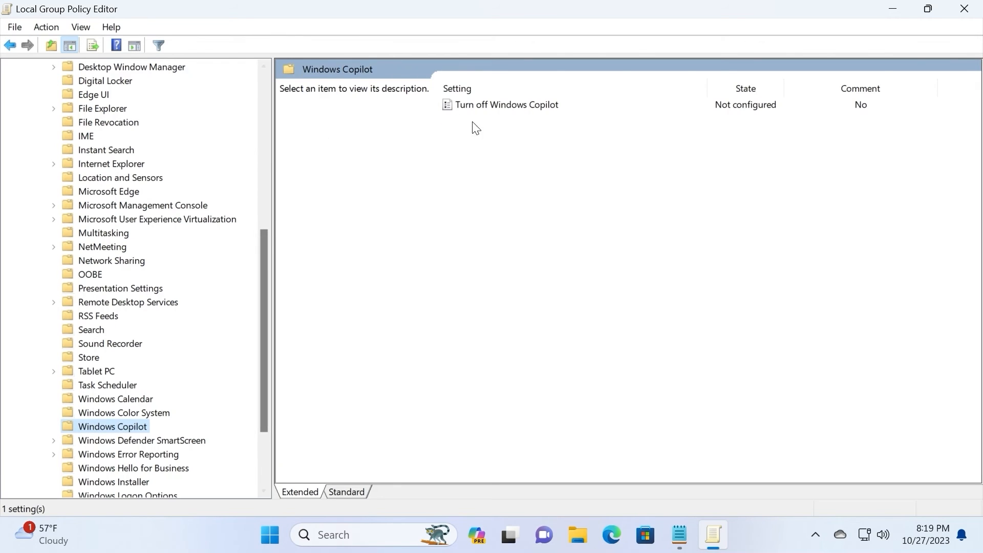
Set the Turn off Windows Copilot policy to Enabled, apply the change, and confirm the policy dialog.
{"action": "double_click", "coordinate": [500, 106]}
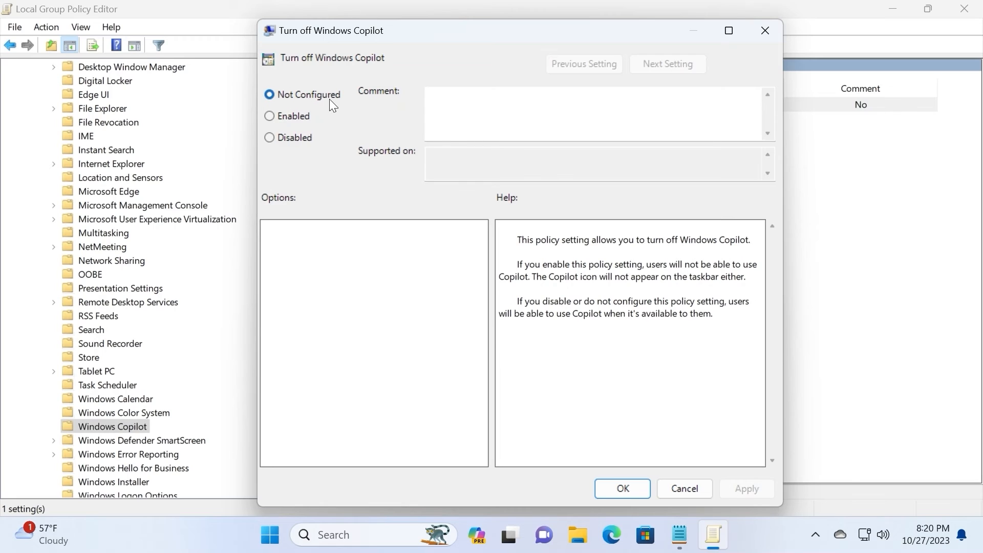
{"action": "left_click", "coordinate": [270, 117]}
{"action": "left_click", "coordinate": [761, 490]}
{"action": "left_click", "coordinate": [634, 490]}
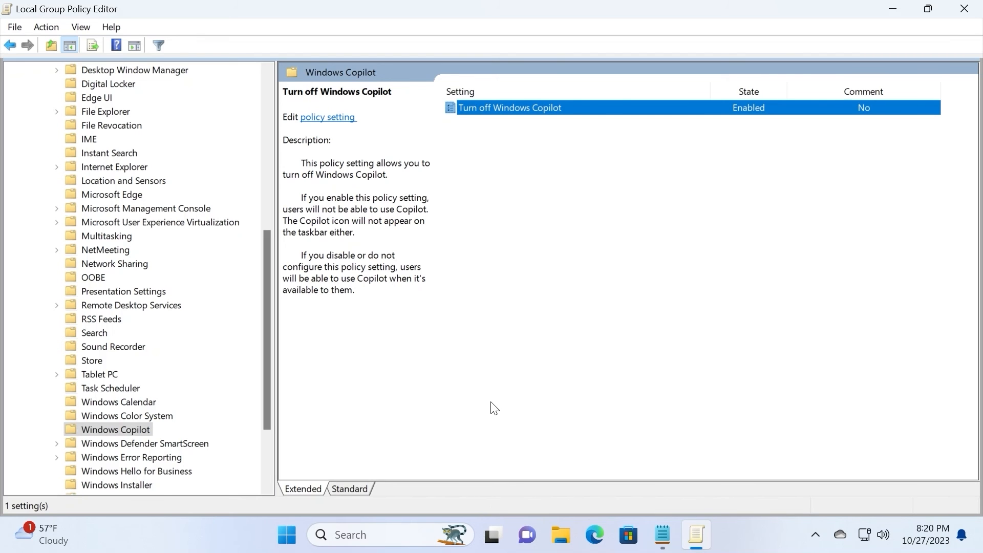
Close the Local Group Policy Editor and restart the computer.
{"action": "left_click", "coordinate": [965, 9]}
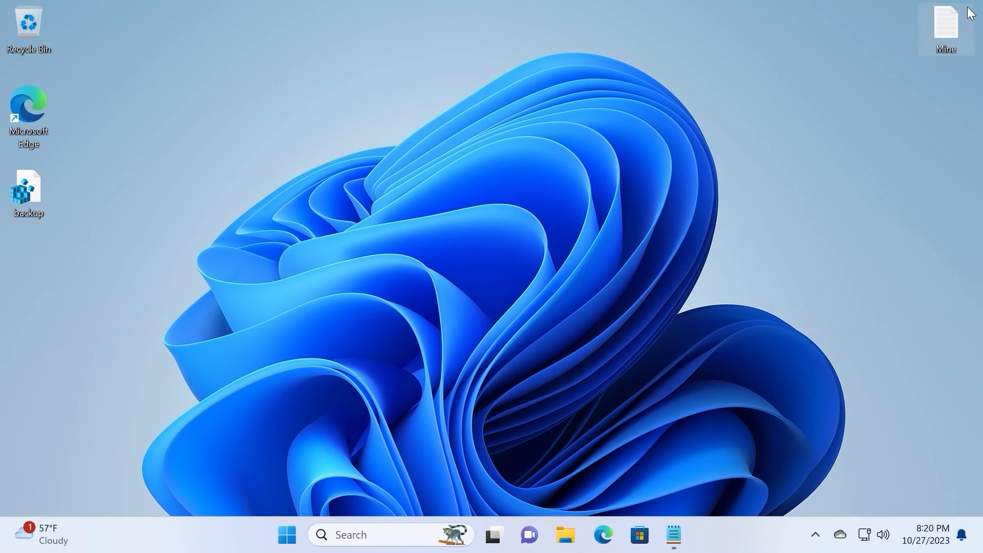
{"action": "left_click", "coordinate": [303, 534]}
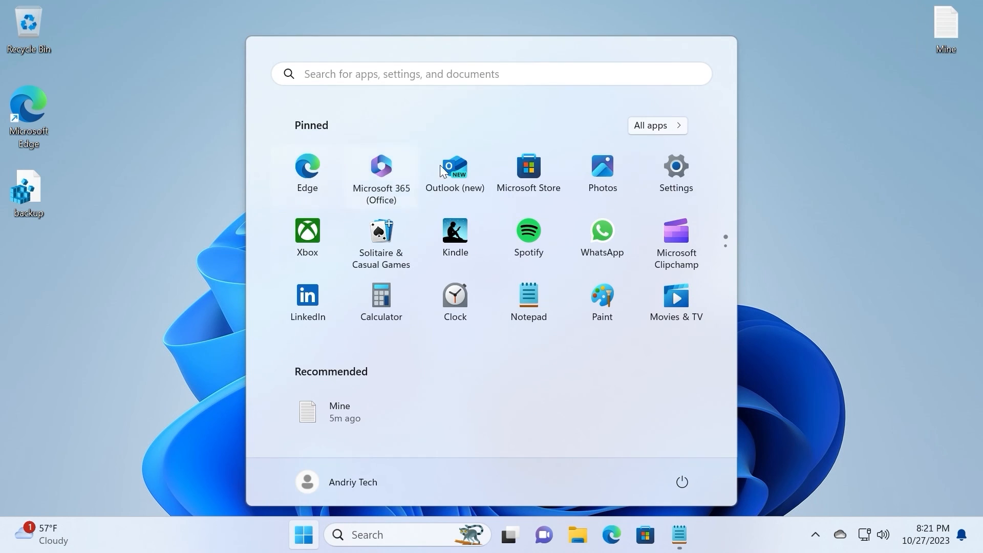
{"action": "left_click", "coordinate": [677, 485]}
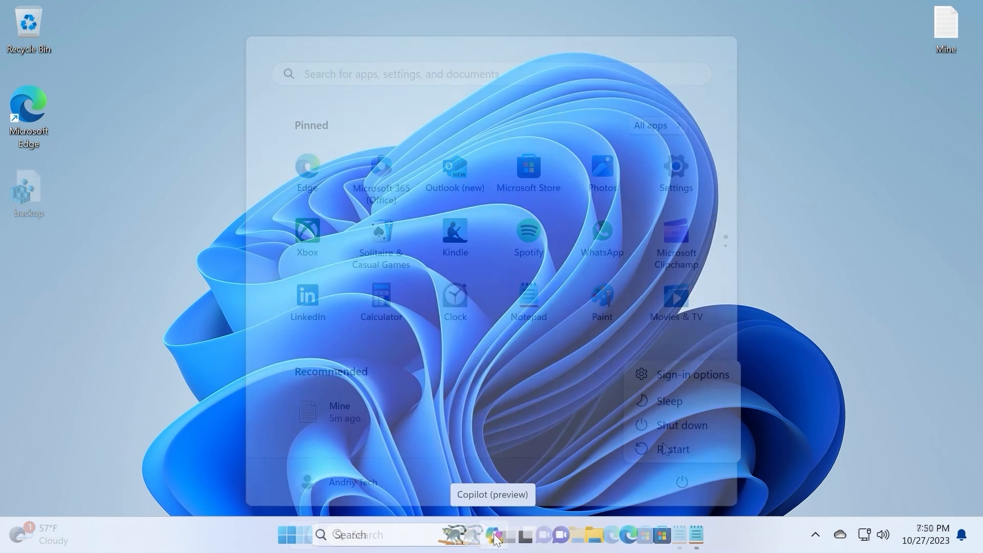
Open the Copilot (preview) pane on the desktop.
{"action": "left_click", "coordinate": [495, 536]}
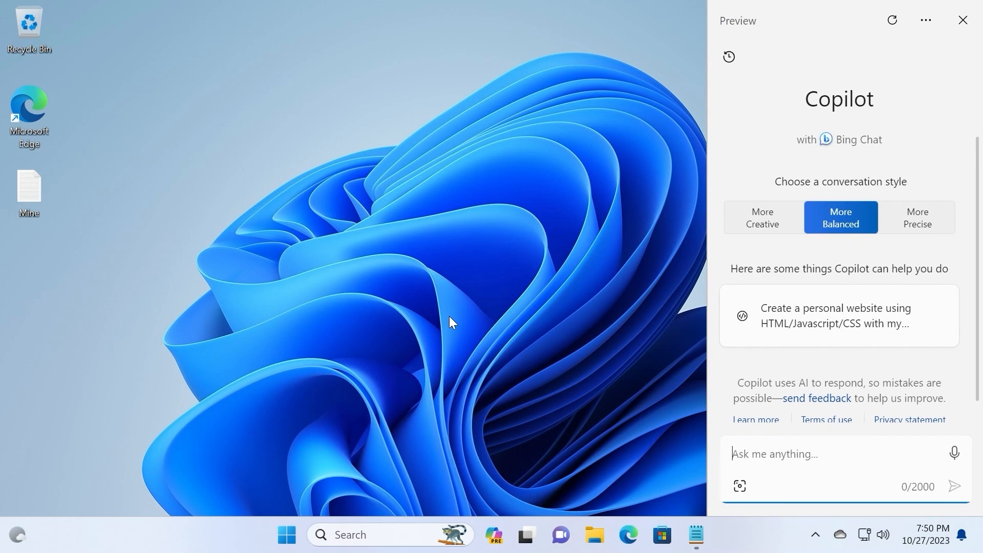